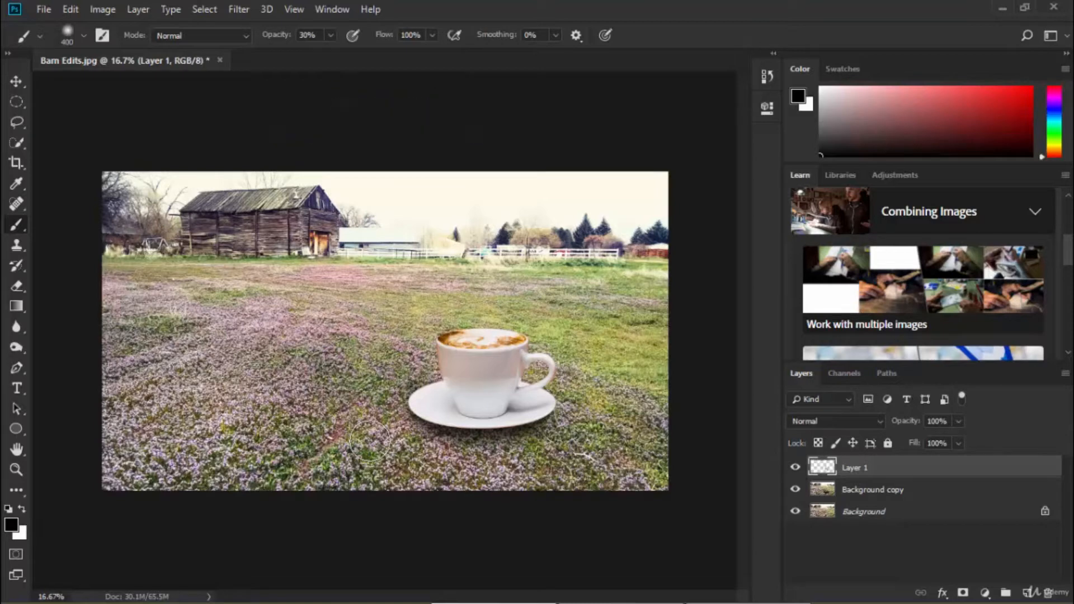
- Close the finished cup composite without saving and open the original Barn Edits.jpg from the PixImages folder
{"action": "left_click", "coordinate": [220, 59]}
{"action": "left_click", "coordinate": [530, 240]}
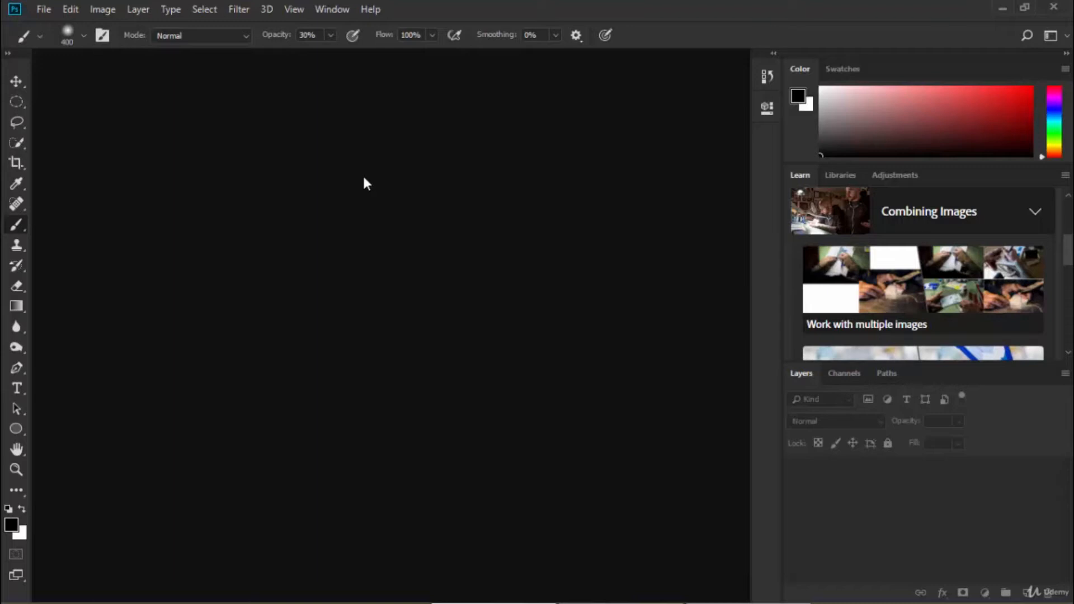
{"action": "key", "text": "ctrl+o"}
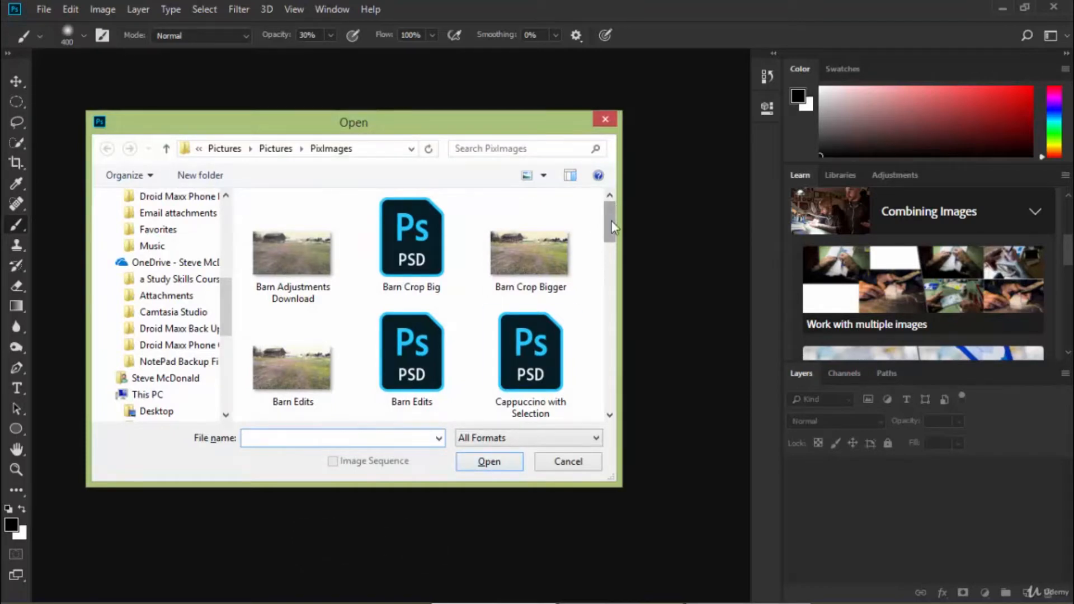
{"action": "double_click", "coordinate": [291, 366]}
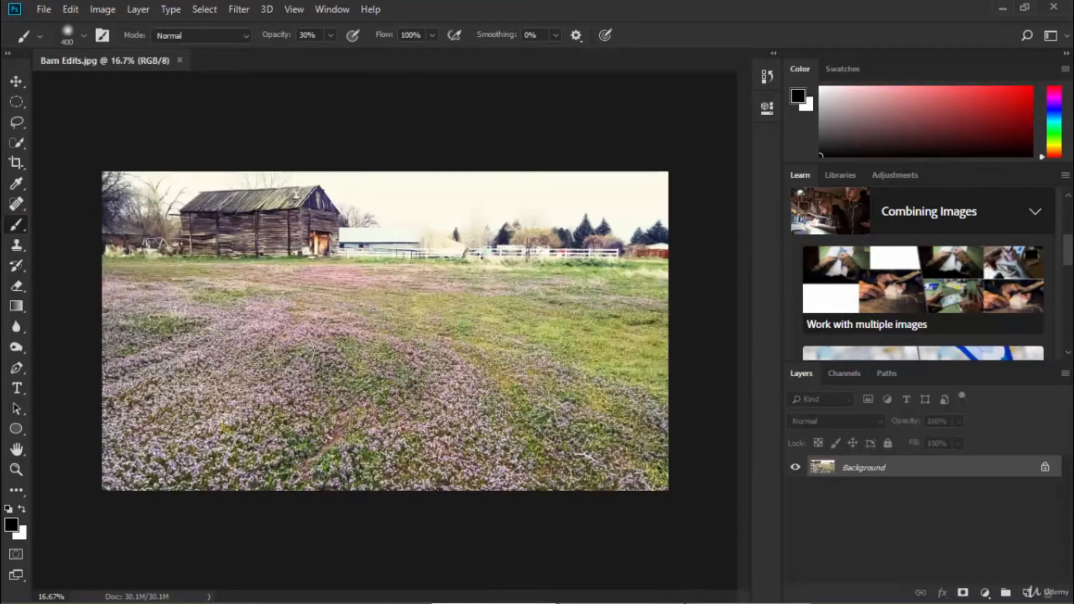
- Open Cappuccino.jpg, leaving its missing color profile as is, and activate the Brush tool
{"action": "key", "text": "ctrl+o"}
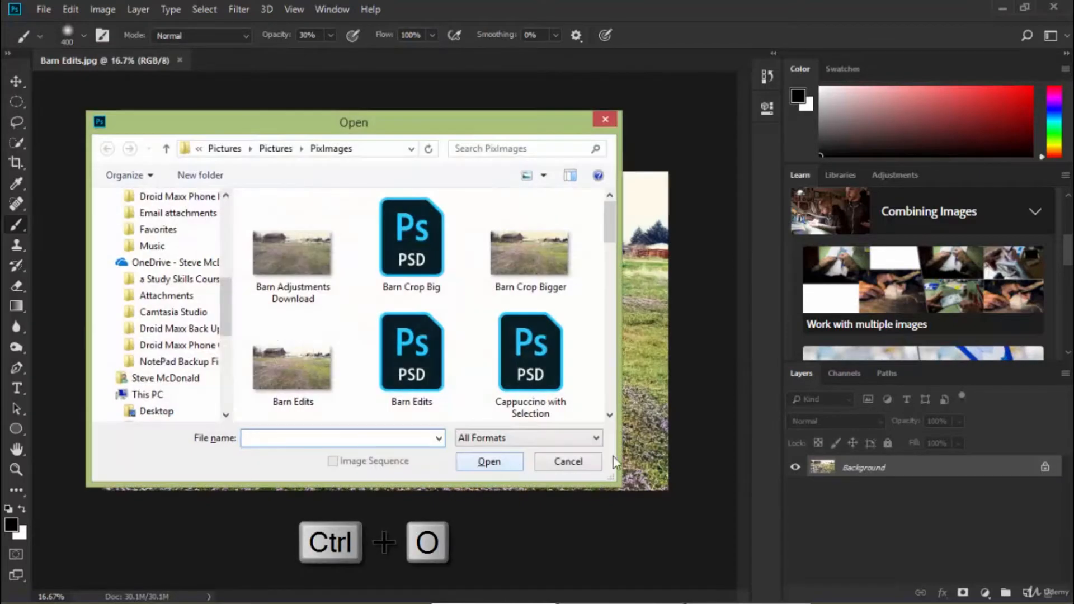
{"action": "left_click_drag", "start_coordinate": [614, 241], "coordinate": [611, 262]}
{"action": "double_click", "coordinate": [287, 249]}
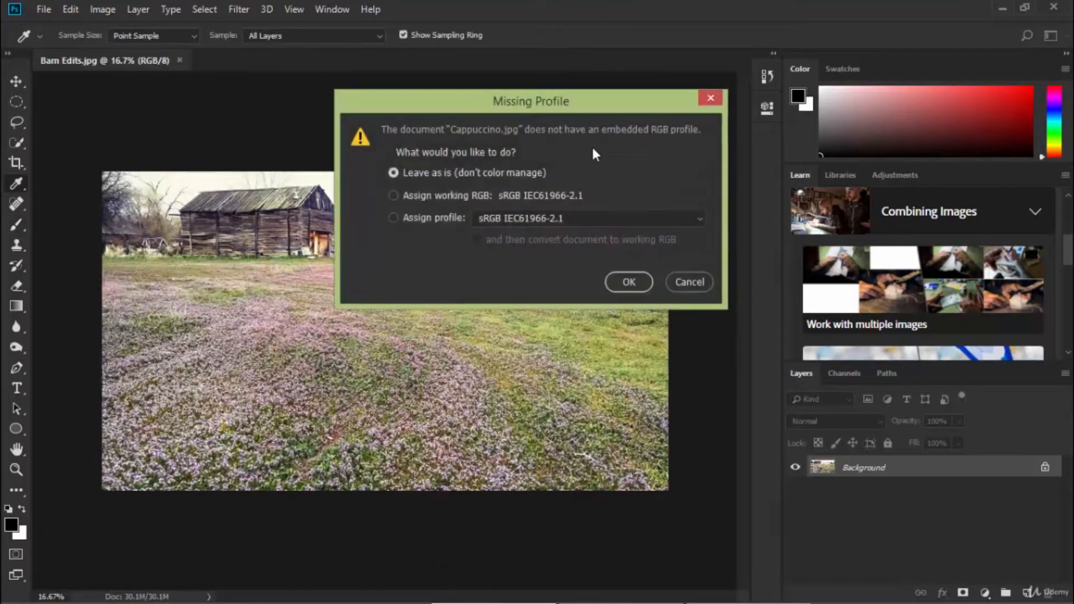
{"action": "left_click", "coordinate": [629, 282]}
{"action": "key", "text": "b"}
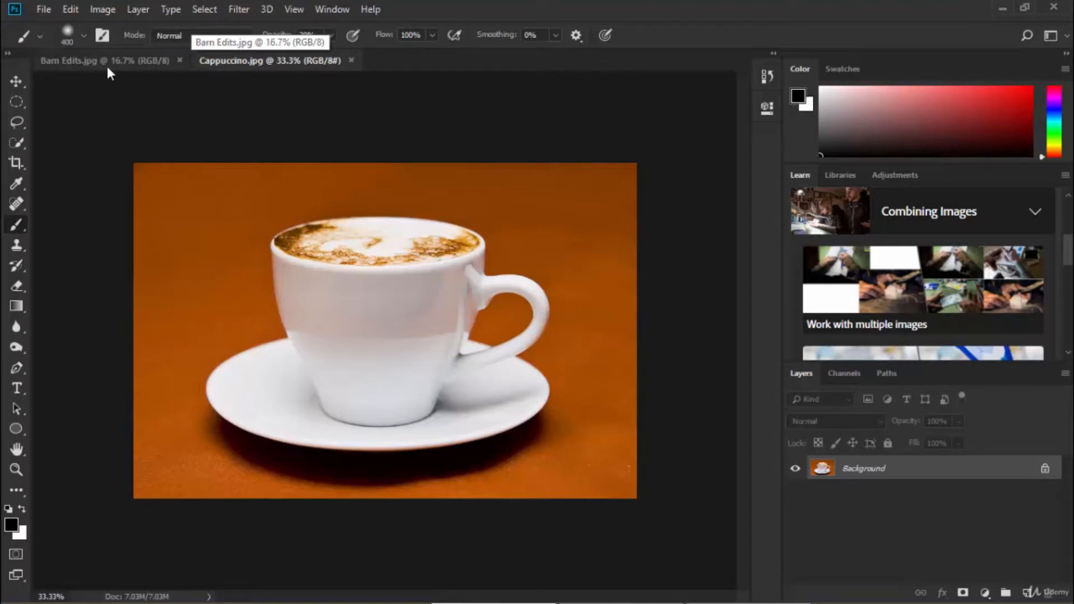
- In Cappuccino.jpg, select the cup, coffee surface and saucer with the Quick Selection tool at brush size 175
{"action": "left_click", "coordinate": [126, 61]}
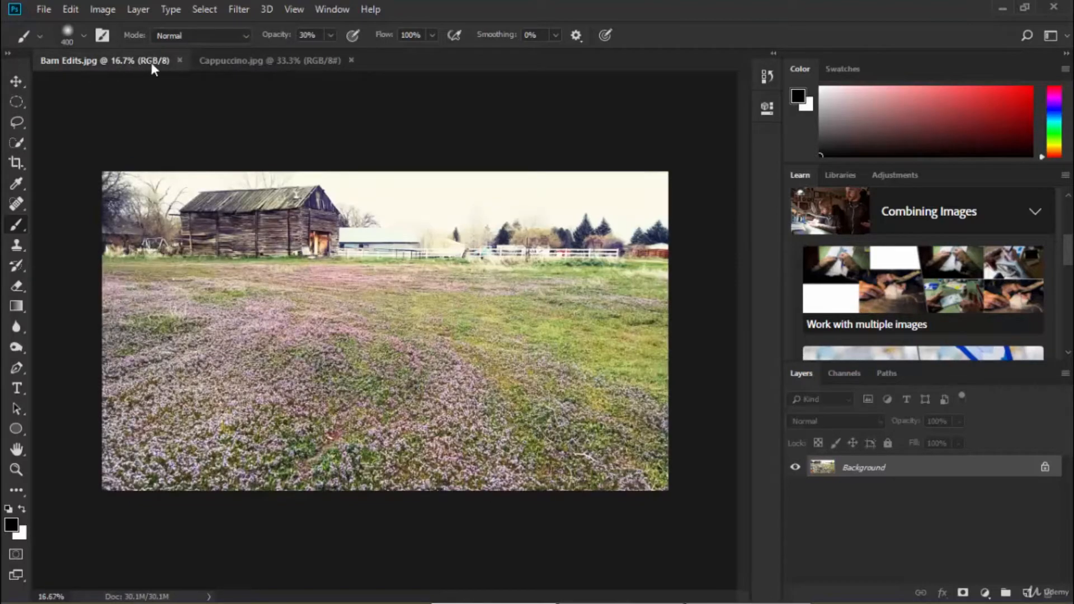
{"action": "left_click", "coordinate": [260, 64]}
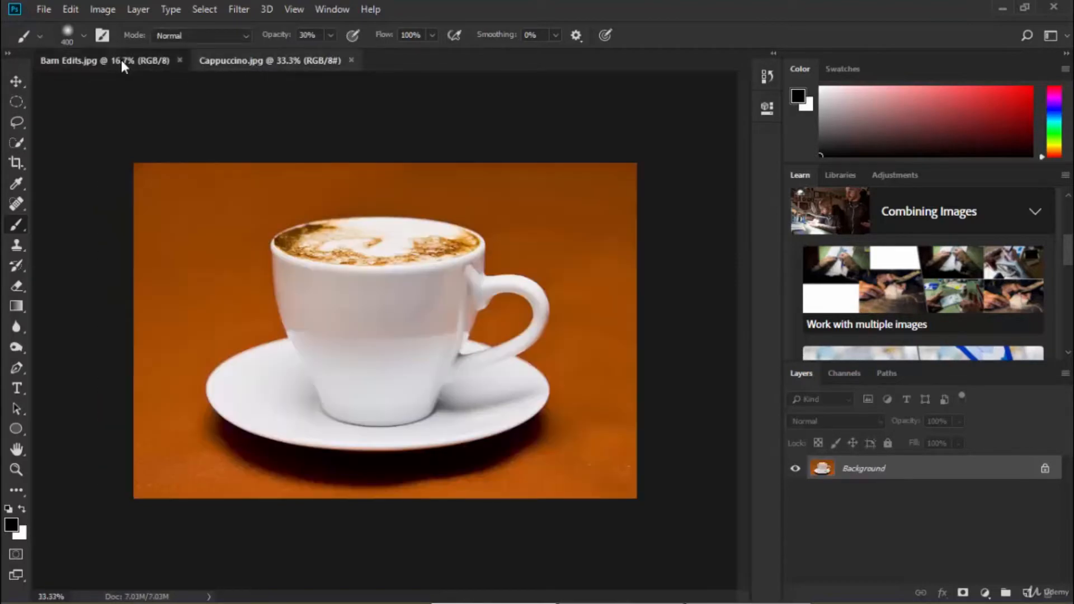
{"action": "left_click", "coordinate": [128, 62]}
{"action": "left_click", "coordinate": [241, 61]}
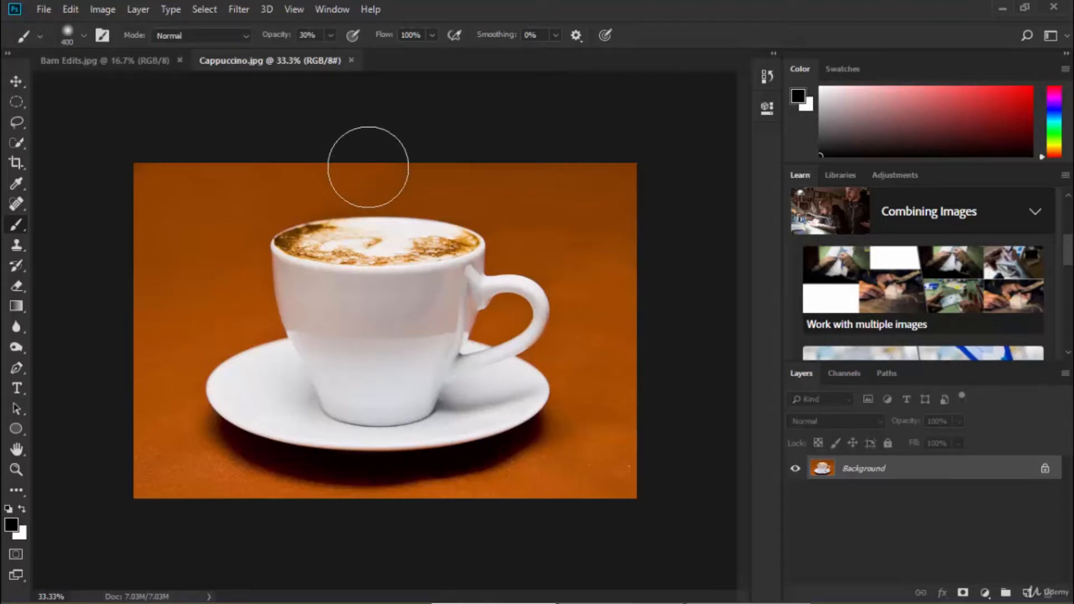
{"action": "key", "text": "w"}
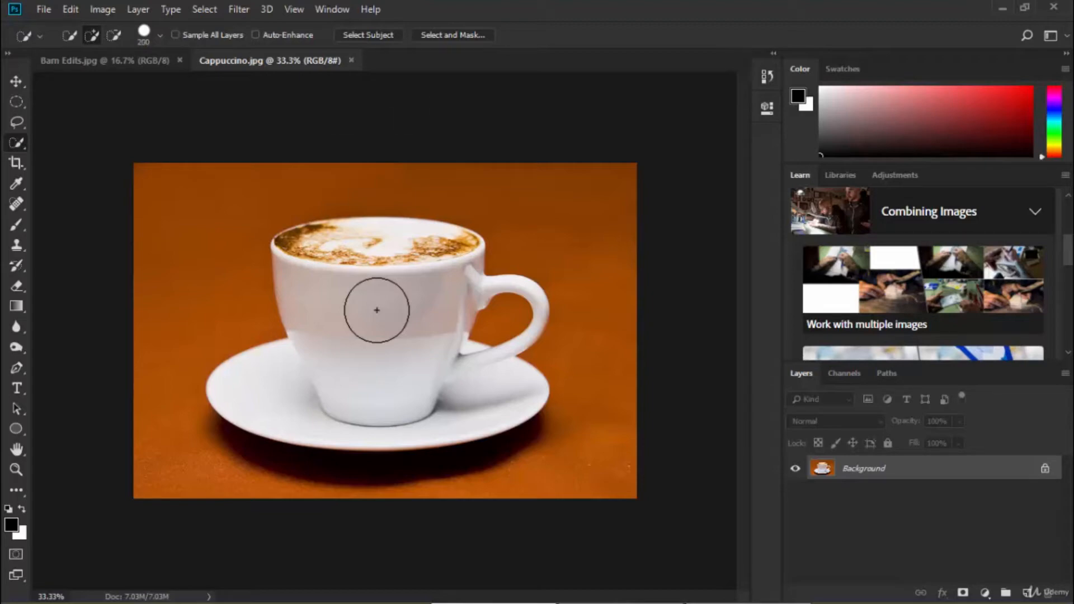
{"action": "key", "text": "bracketleft"}
{"action": "key", "text": "bracketleft"}
{"action": "key", "text": "bracketleft"}
{"action": "left_click", "coordinate": [373, 308]}
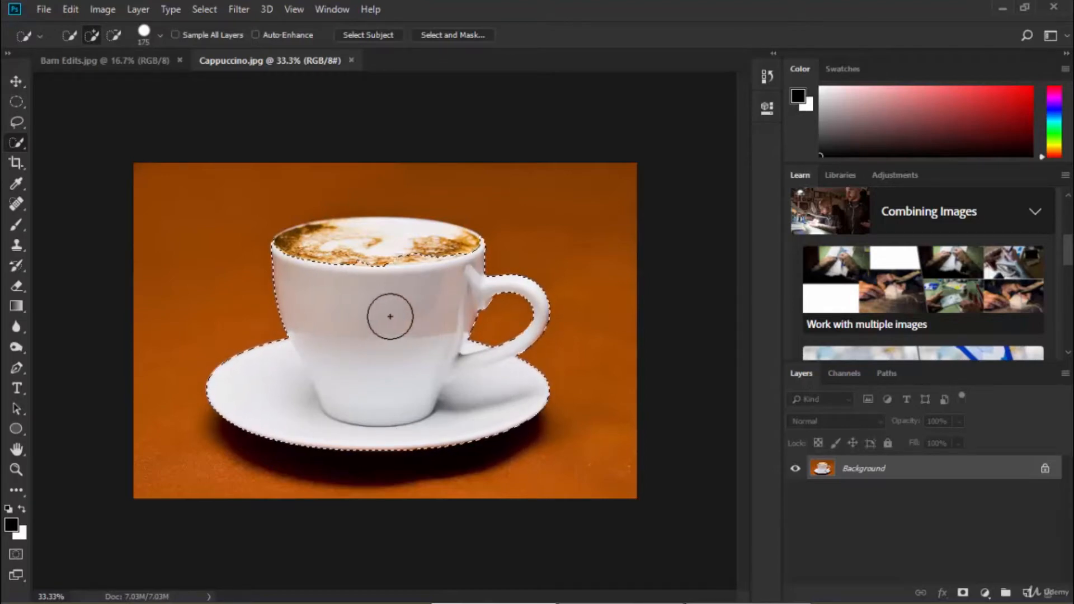
{"action": "left_click", "coordinate": [297, 250]}
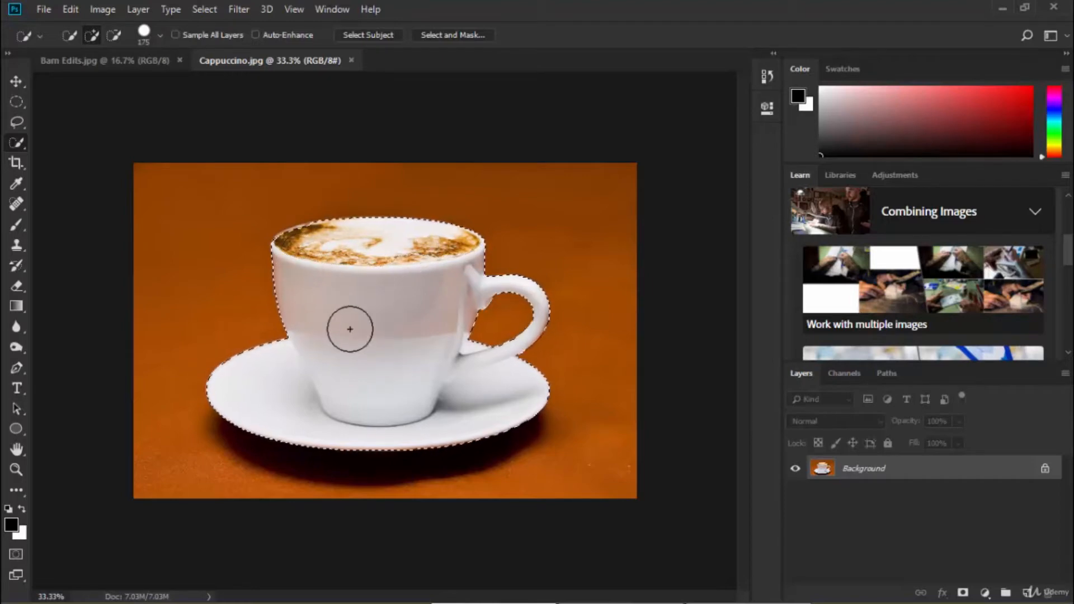
{"action": "left_click", "coordinate": [295, 248]}
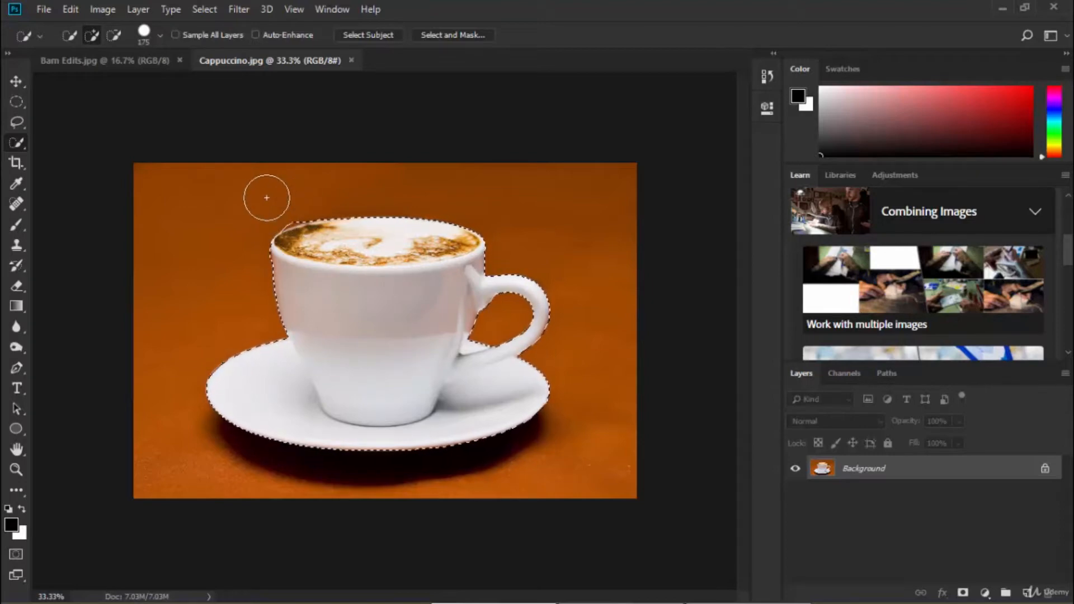
- Subtract the excess background beside the cup's upper-left rim from the selection, using Quick Selection at brush size 60
{"action": "key", "text": "z"}
{"action": "key", "text": "ctrl+d"}
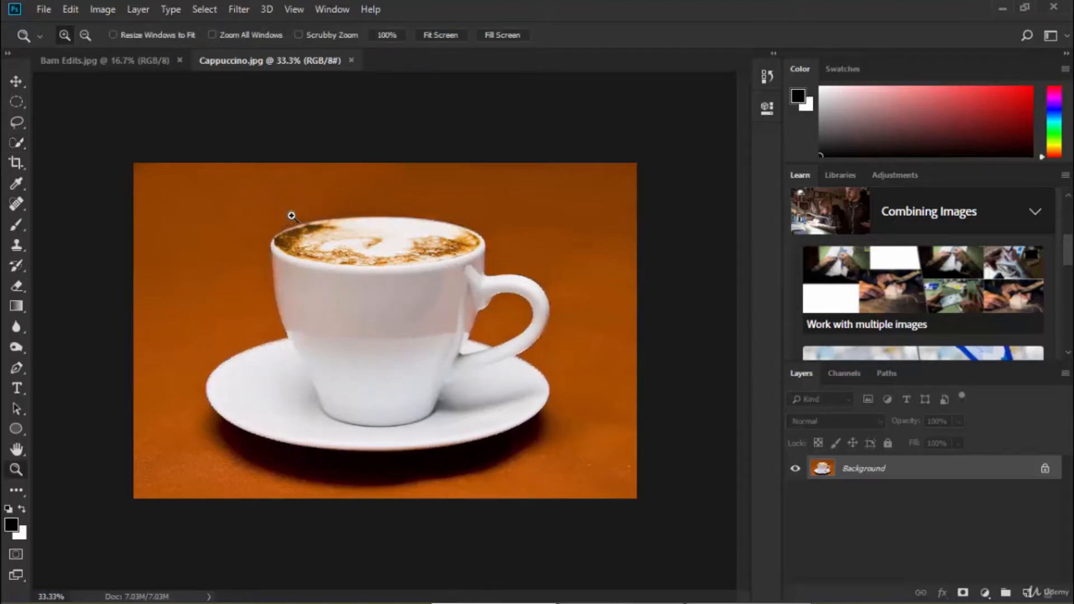
{"action": "left_click", "coordinate": [291, 216]}
{"action": "left_click", "coordinate": [278, 168]}
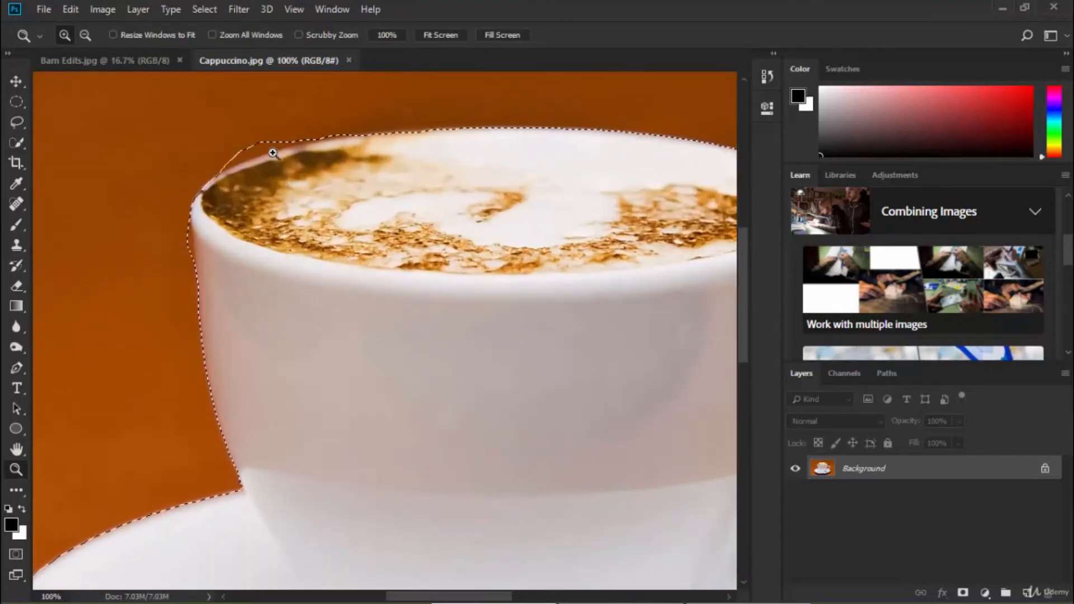
{"action": "key", "text": "w"}
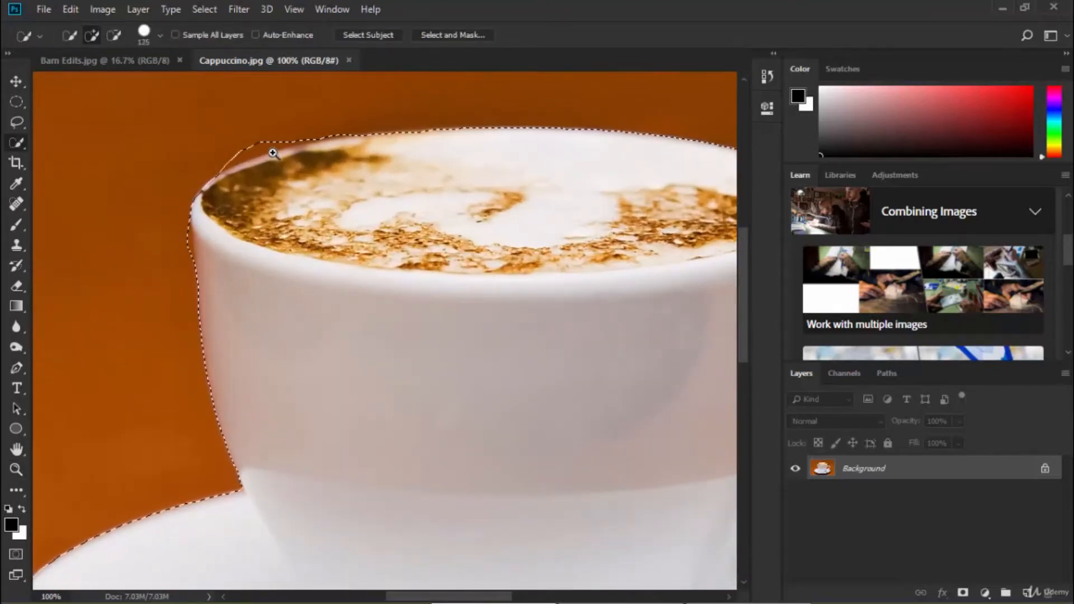
{"action": "key", "text": "bracketleft"}
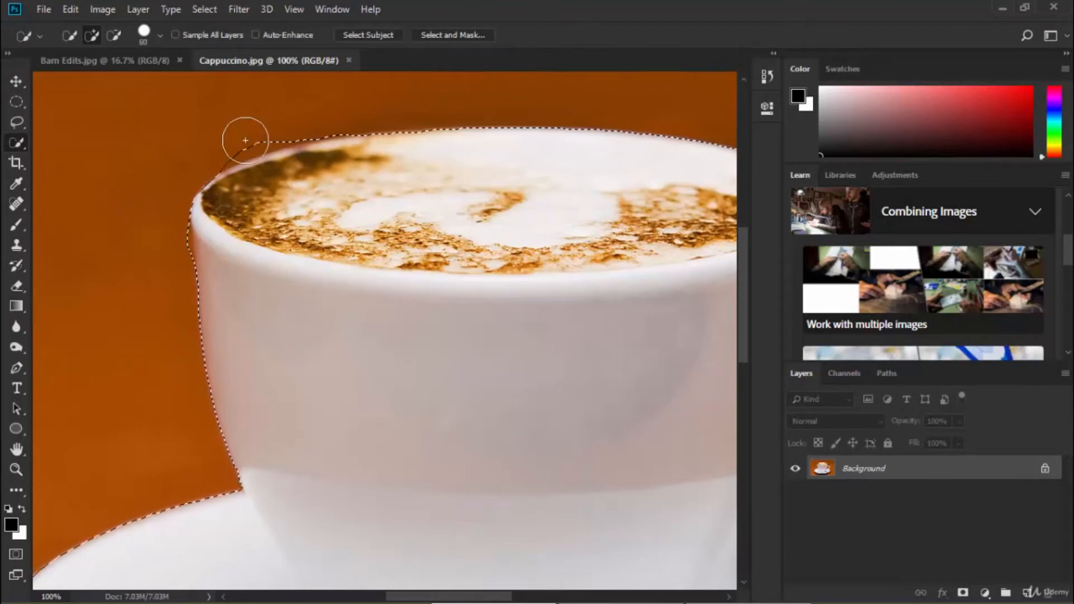
{"action": "key", "text": "alt"}
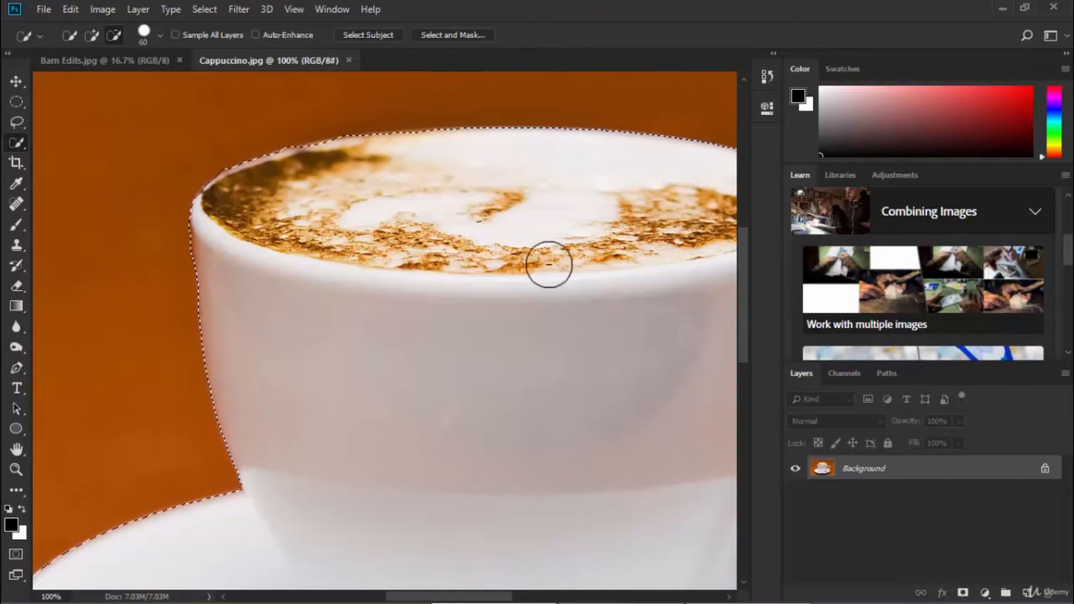
{"action": "key", "text": "alt"}
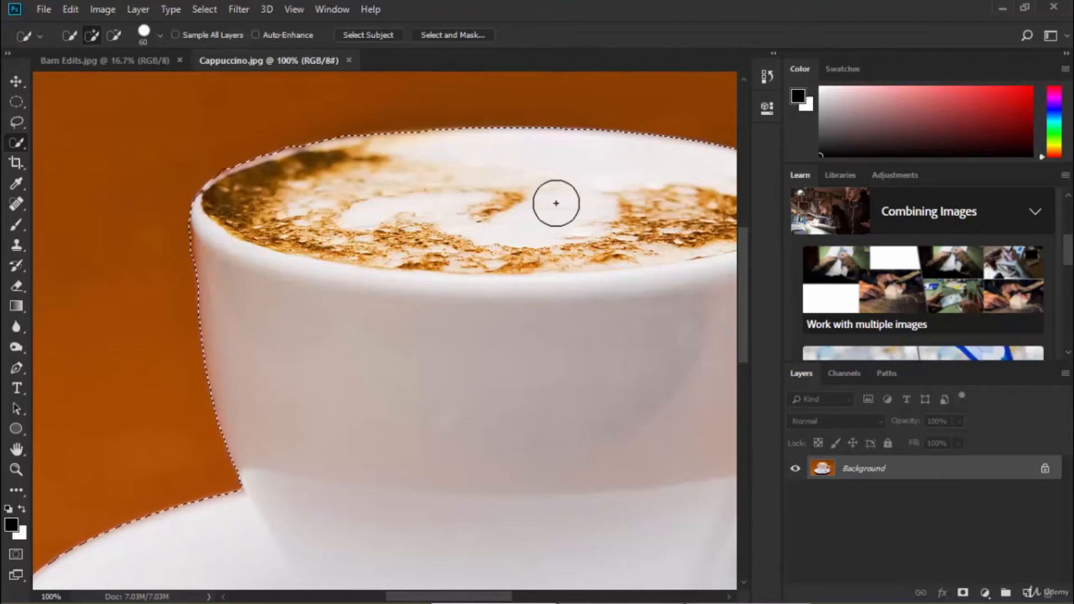
- Inspect the selection edge around the rim, handle and saucer at 100%, then fit the whole image on screen
{"action": "key", "text": "space"}
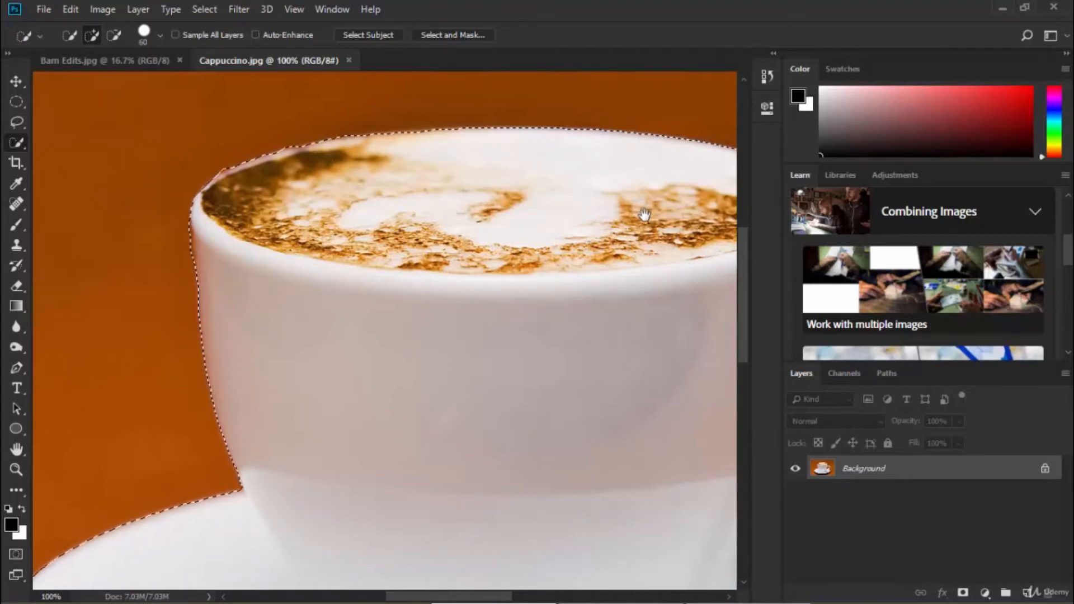
{"action": "left_click_drag", "start_coordinate": [645, 215], "coordinate": [495, 192]}
{"action": "left_click_drag", "start_coordinate": [597, 277], "coordinate": [456, 252]}
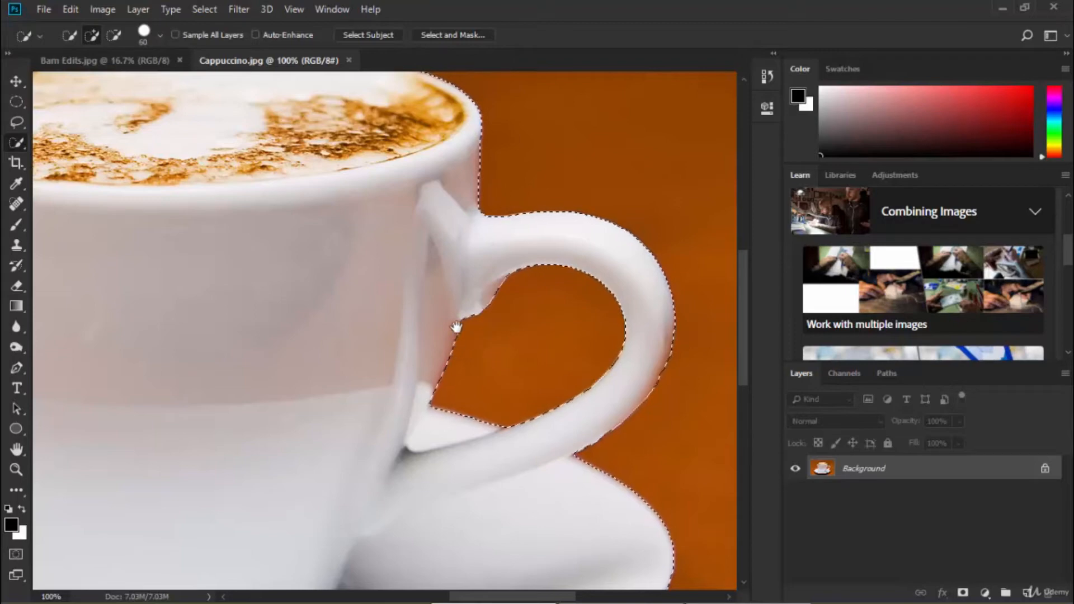
{"action": "left_click_drag", "start_coordinate": [391, 341], "coordinate": [352, 285]}
{"action": "left_click_drag", "start_coordinate": [392, 450], "coordinate": [429, 346]}
{"action": "left_click_drag", "start_coordinate": [235, 353], "coordinate": [546, 408]}
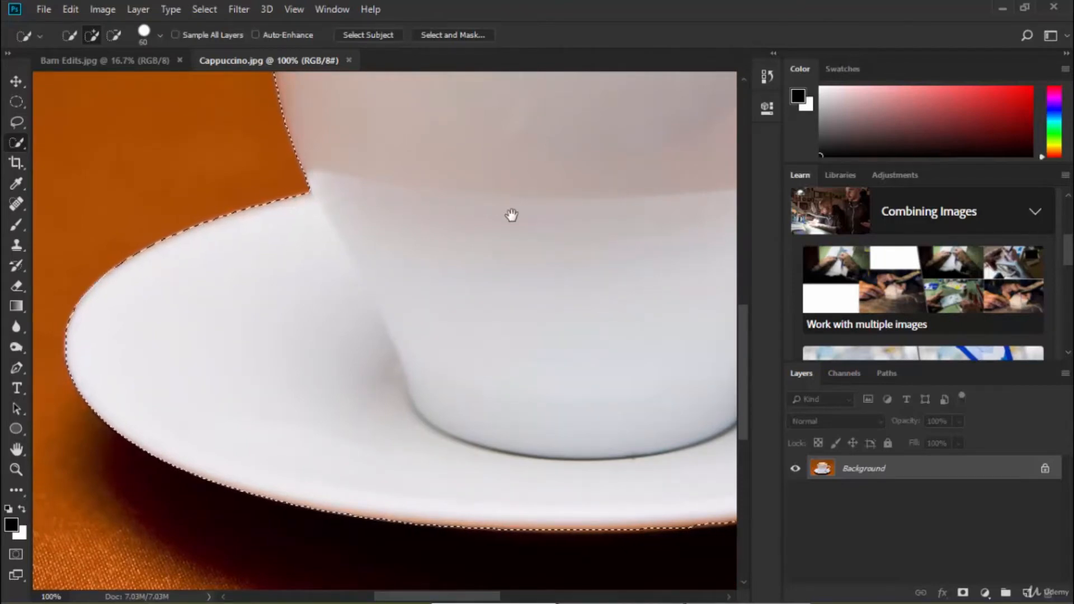
{"action": "key", "text": "ctrl+0"}
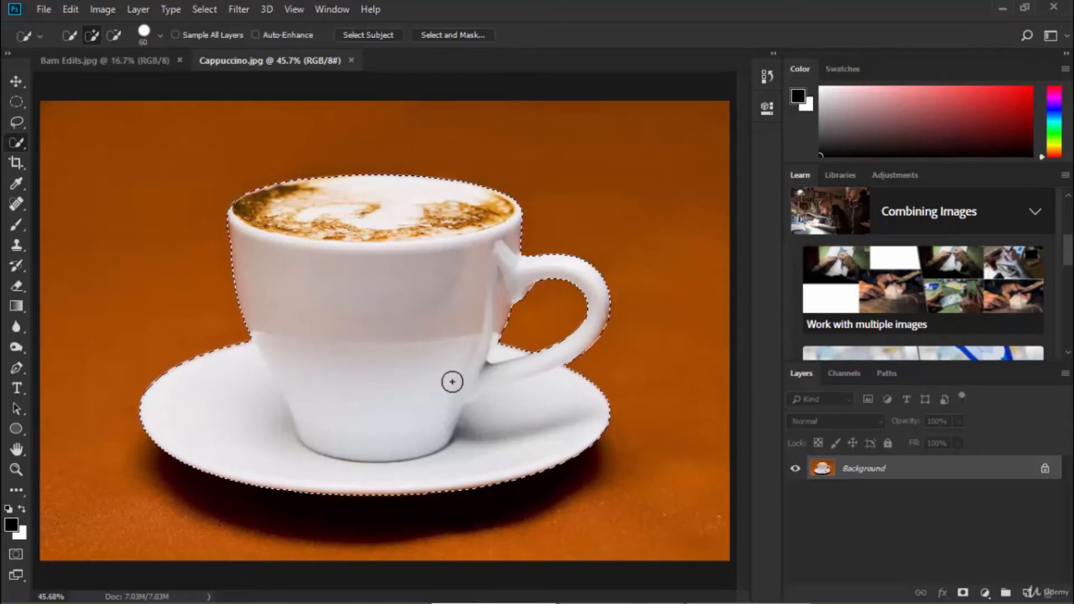
- Copy the selected cup and saucer into Barn Edits.jpg and place it on the meadow at about X 2816 px, Y 1577 px
{"action": "key", "text": "v"}
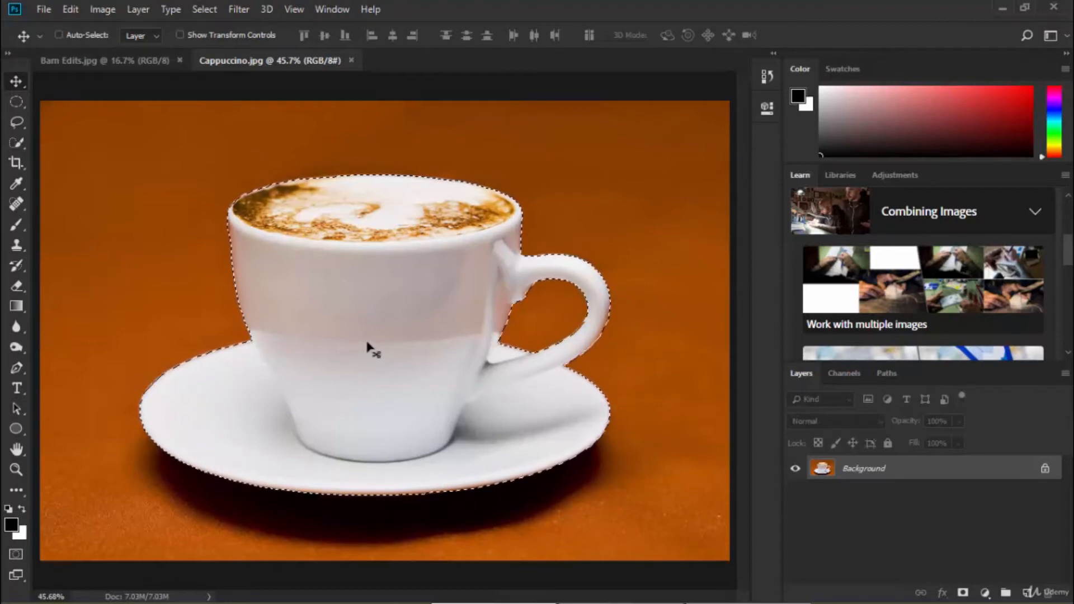
{"action": "left_click_drag", "start_coordinate": [367, 346], "coordinate": [110, 66]}
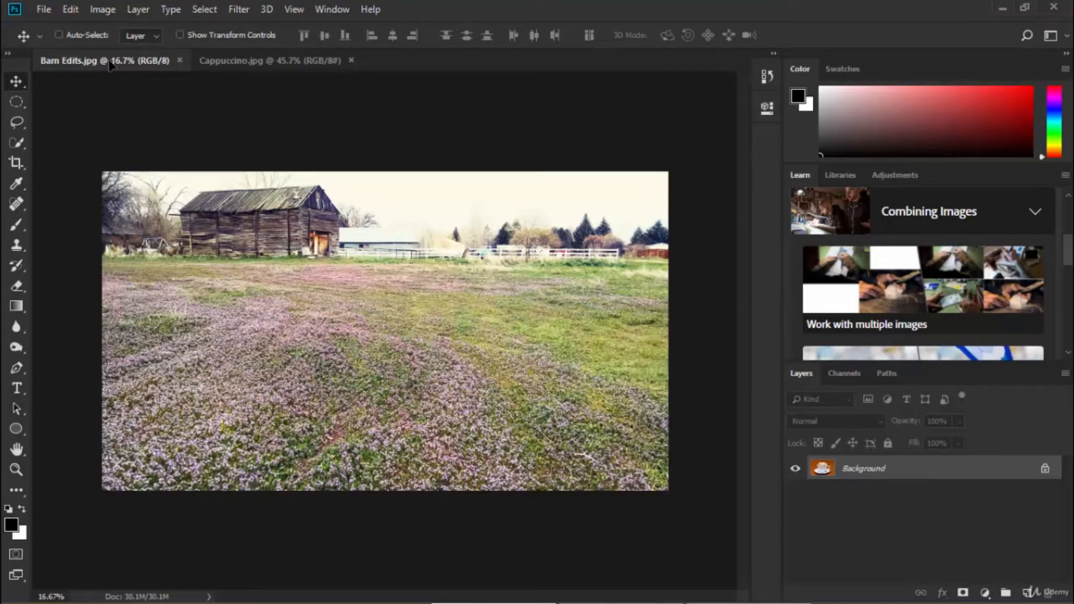
{"action": "left_click_drag", "start_coordinate": [110, 65], "coordinate": [127, 82]}
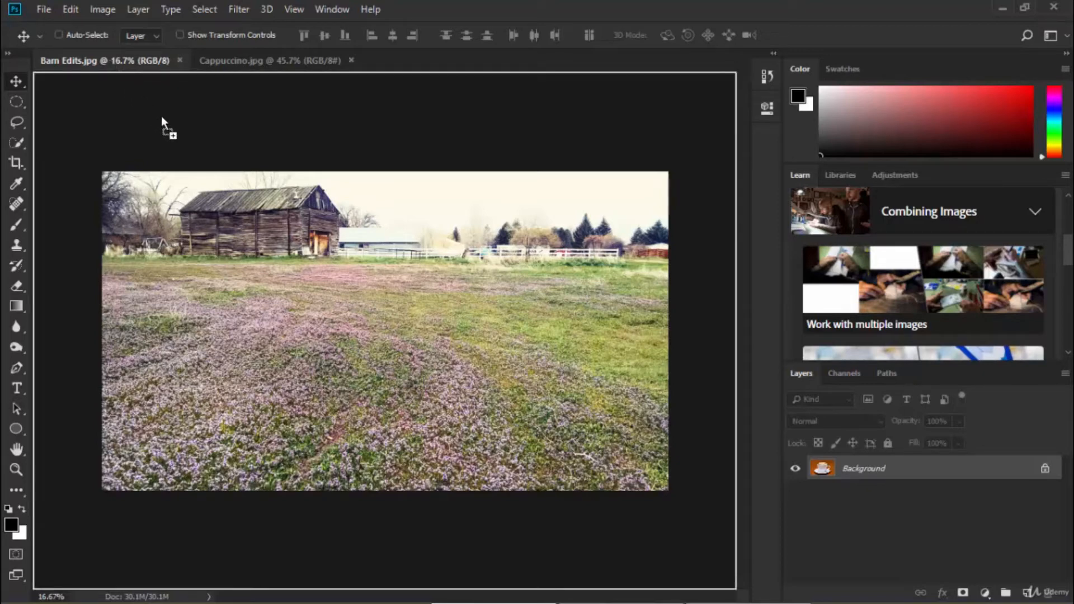
{"action": "left_click_drag", "start_coordinate": [245, 170], "coordinate": [381, 281]}
{"action": "left_click_drag", "start_coordinate": [374, 350], "coordinate": [375, 350]}
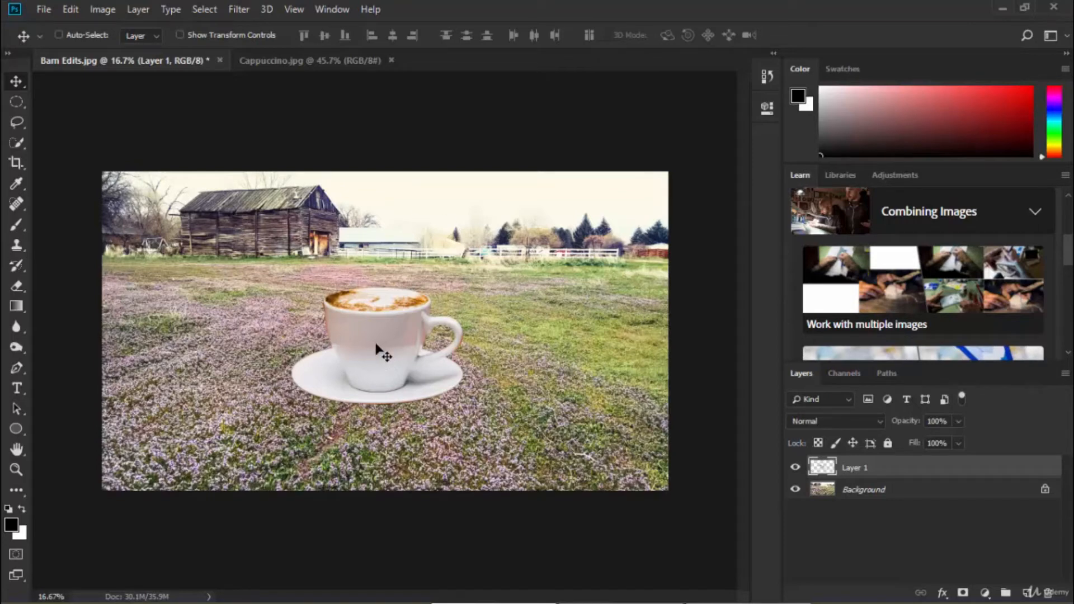
{"action": "left_click_drag", "start_coordinate": [376, 346], "coordinate": [472, 379]}
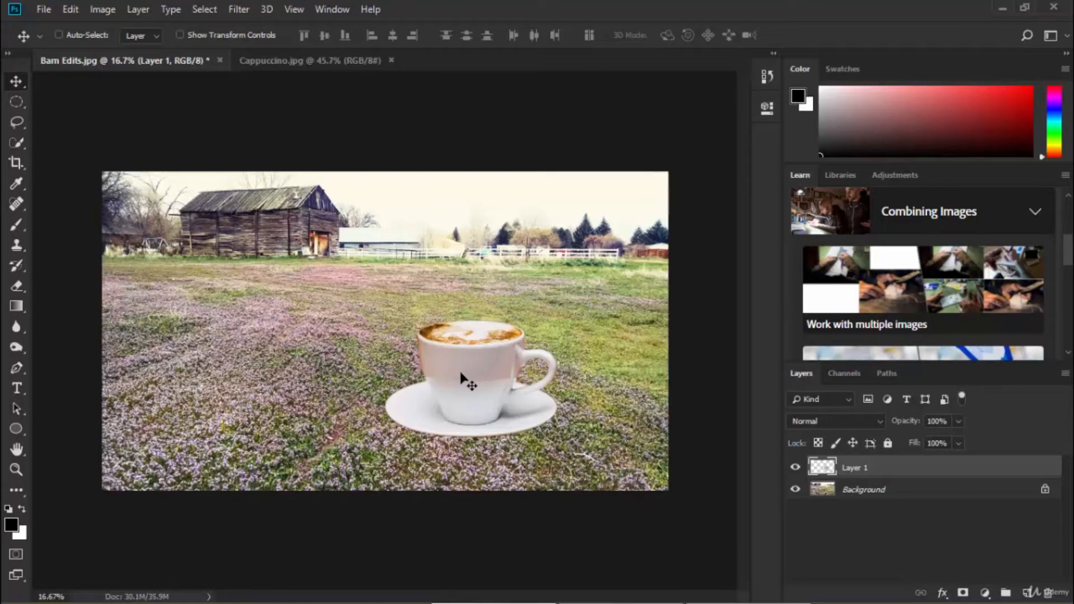
{"action": "key", "text": "ctrl"}
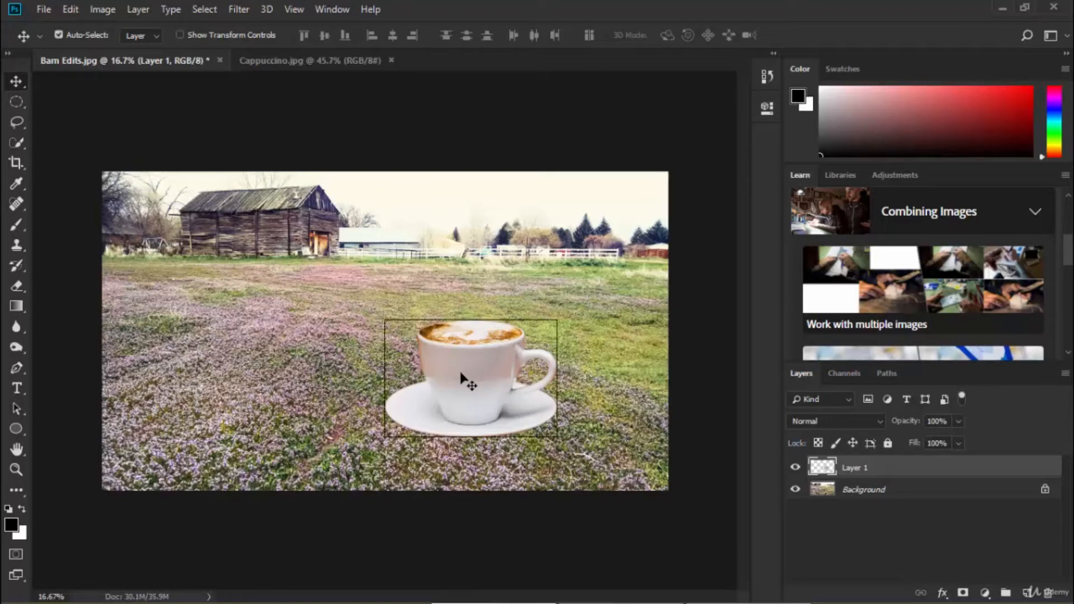
- Scale the cup layer down proportionally to about 86% with Free Transform, undoing a distorted first attempt
{"action": "key", "text": "ctrl+t"}
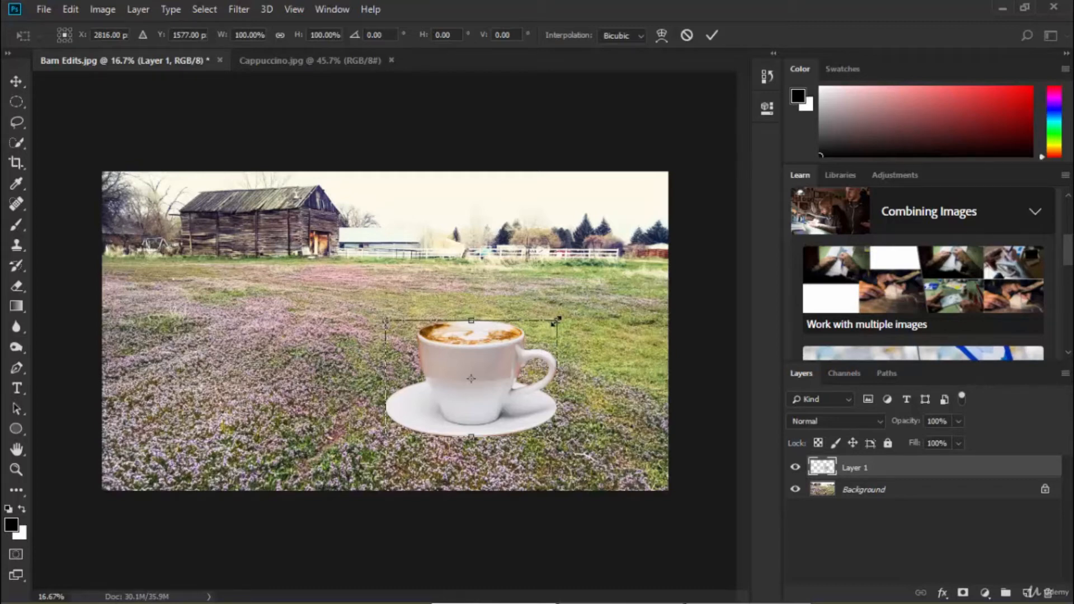
{"action": "left_click_drag", "start_coordinate": [556, 321], "coordinate": [544, 299]}
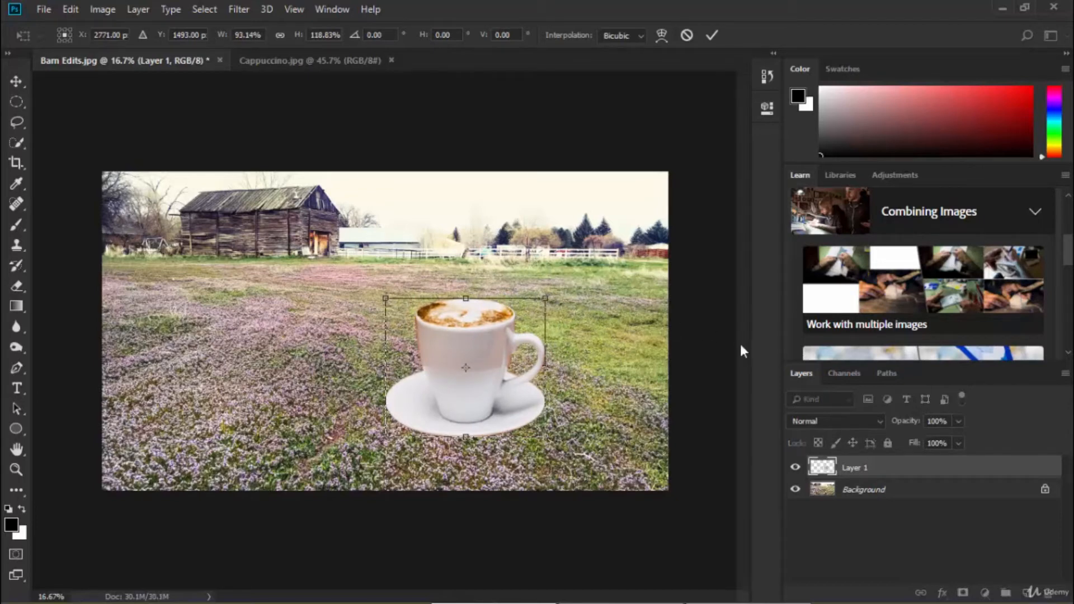
{"action": "key", "text": "ctrl+z"}
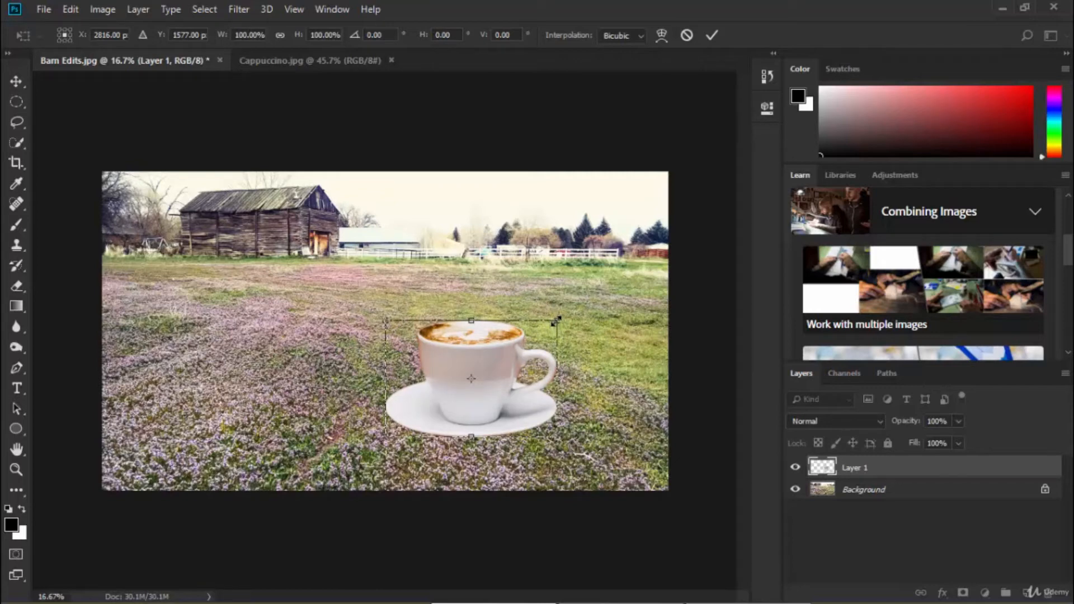
{"action": "left_click_drag", "start_coordinate": [556, 321], "coordinate": [538, 341]}
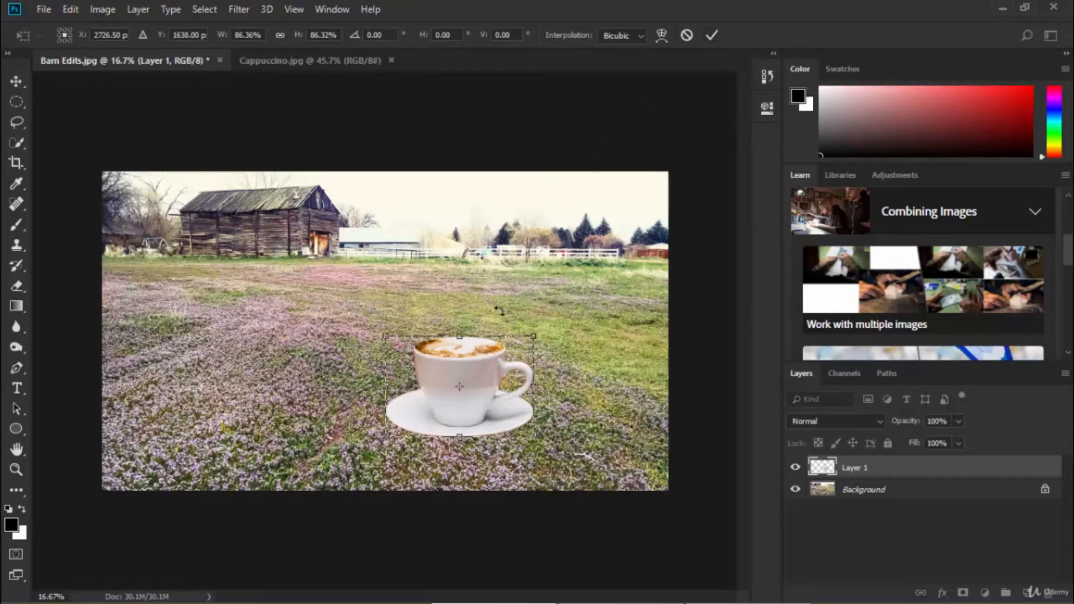
{"action": "key", "text": "Return"}
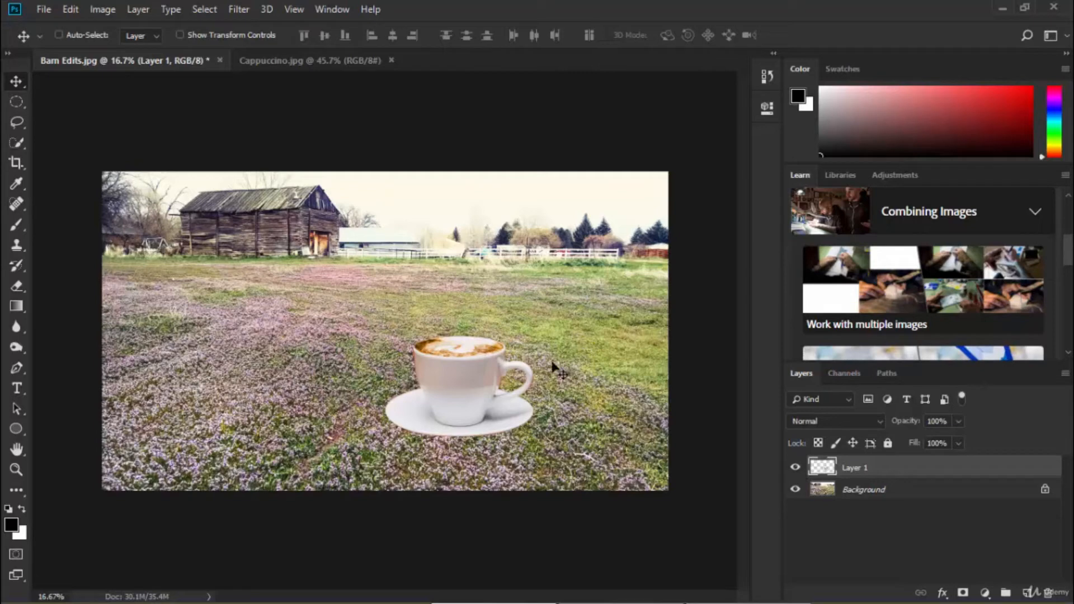
{"action": "key", "text": "ctrl"}
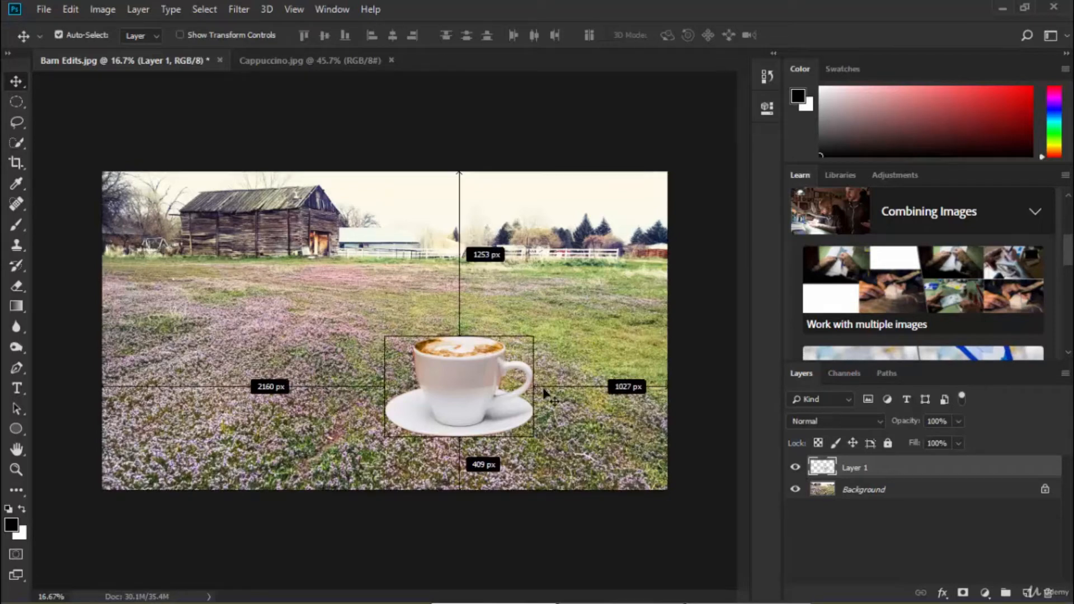
- Scale the cup layer down proportionally to about 98.7% with Free Transform and apply it
{"action": "key", "text": "ctrl+t"}
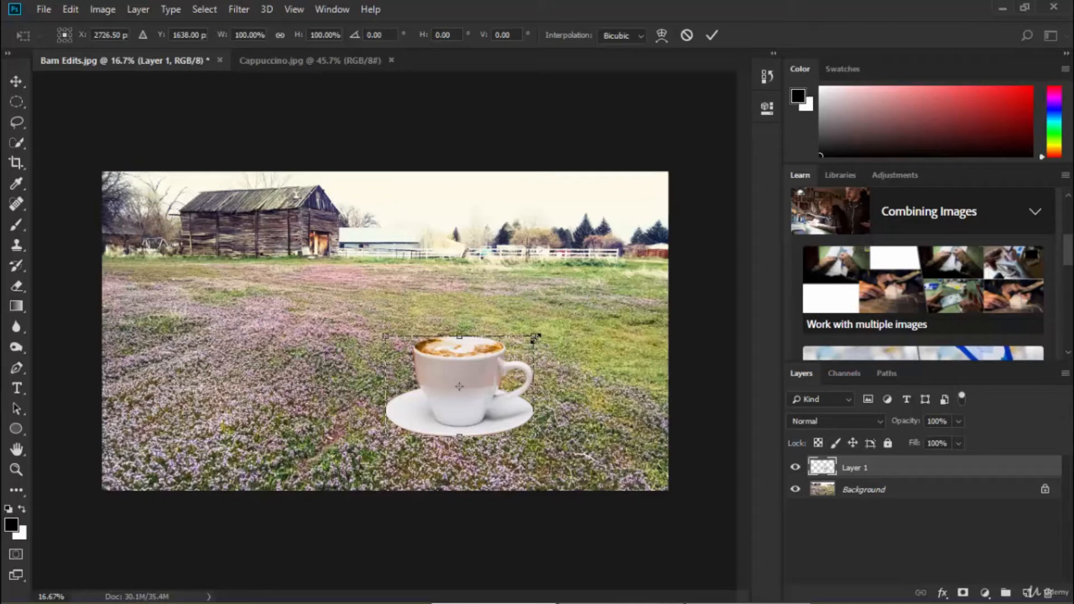
{"action": "mouse_move", "coordinate": [536, 338]}
{"action": "left_mouse_down"}
{"action": "mouse_move", "coordinate": [560, 314]}
{"action": "mouse_move", "coordinate": [532, 336]}
{"action": "left_mouse_up"}
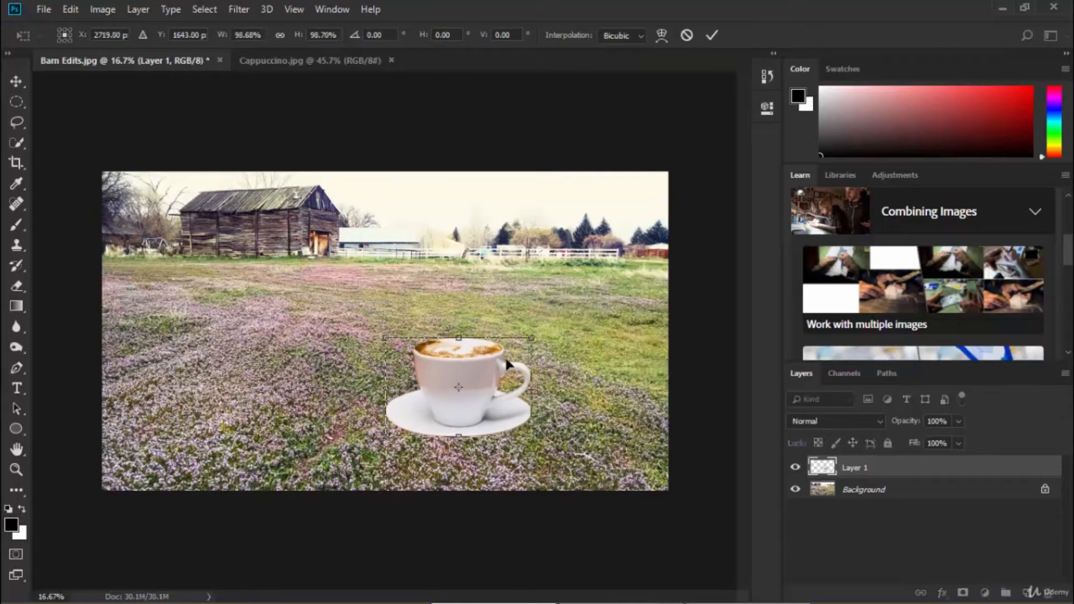
{"action": "left_click", "coordinate": [711, 37]}
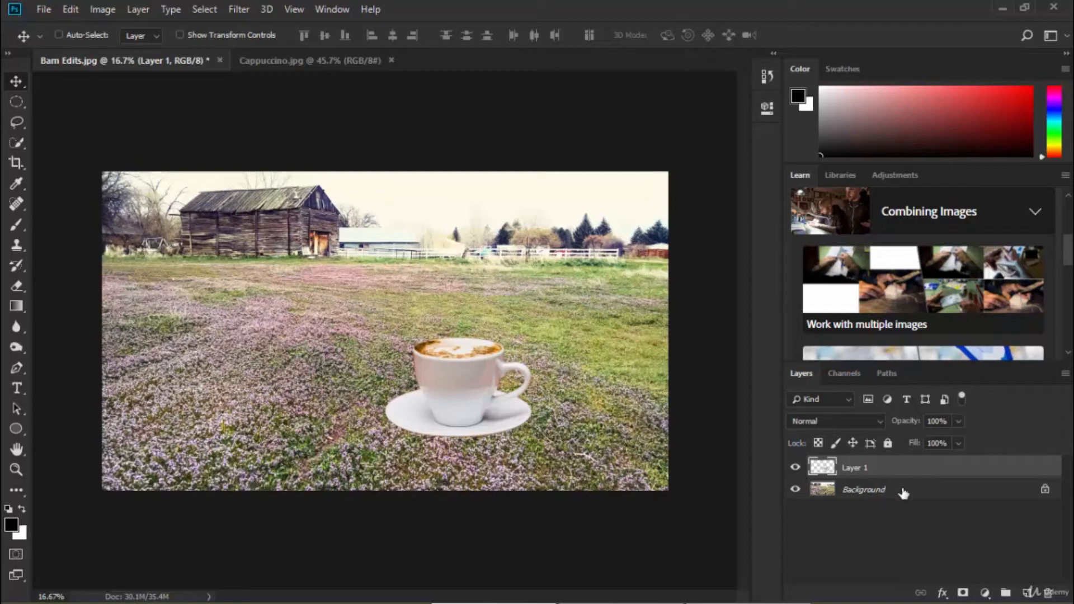
- Reset the Essentials workspace, check that the Layers panel is enabled, and set the layer thumbnails to Large
{"action": "left_click", "coordinate": [1066, 36]}
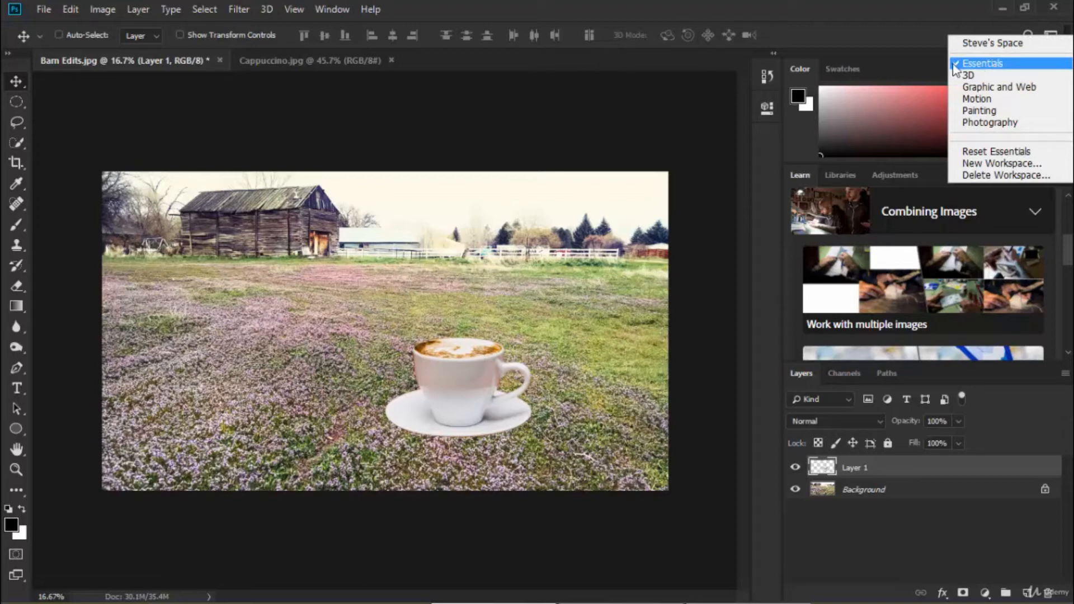
{"action": "left_click", "coordinate": [984, 155]}
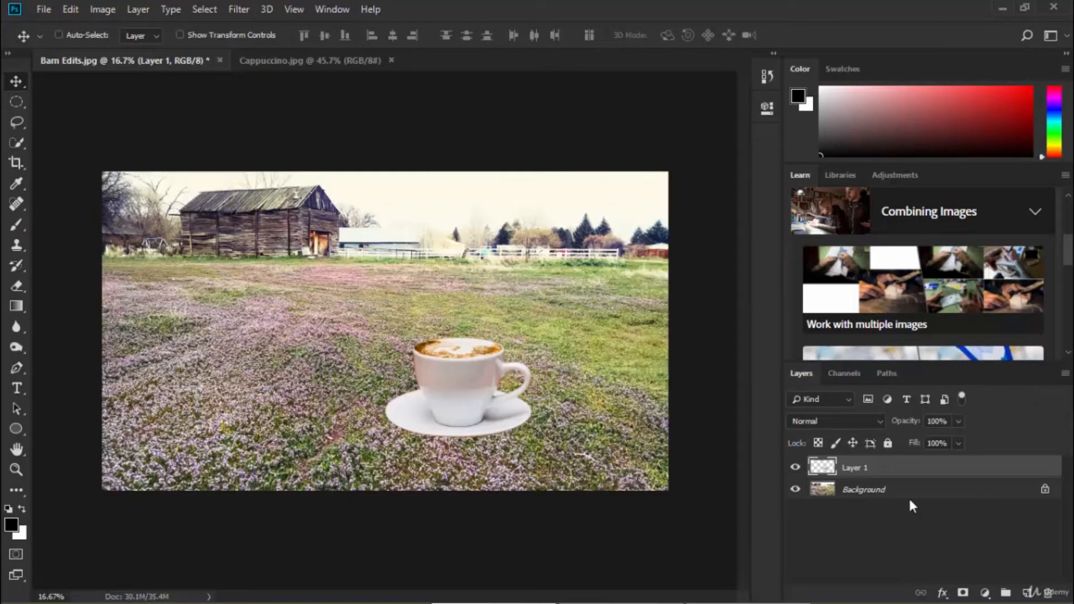
{"action": "left_click", "coordinate": [328, 9]}
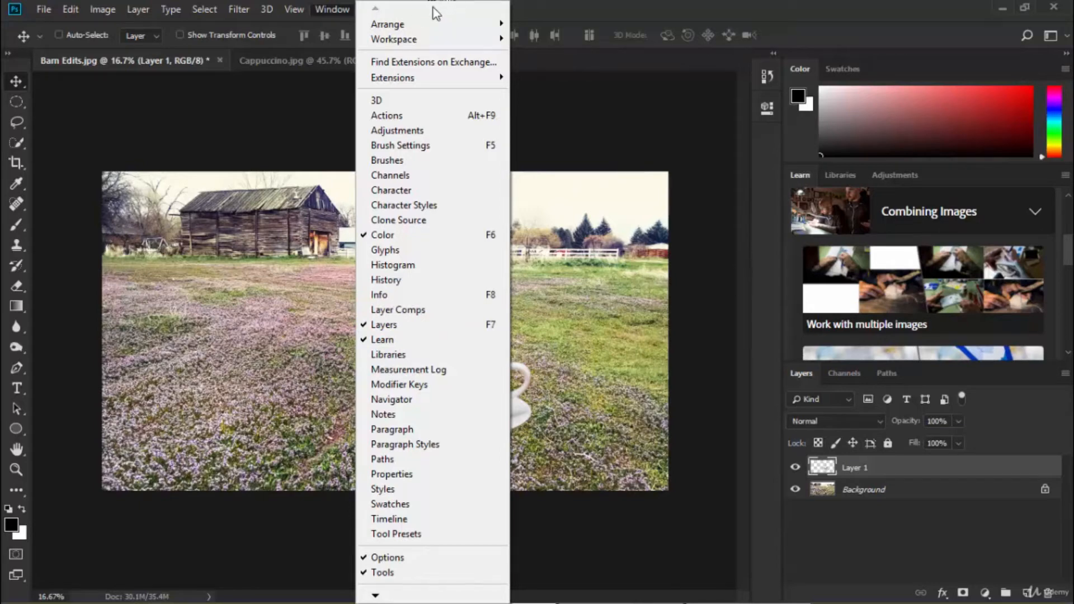
{"action": "left_click", "coordinate": [631, 34]}
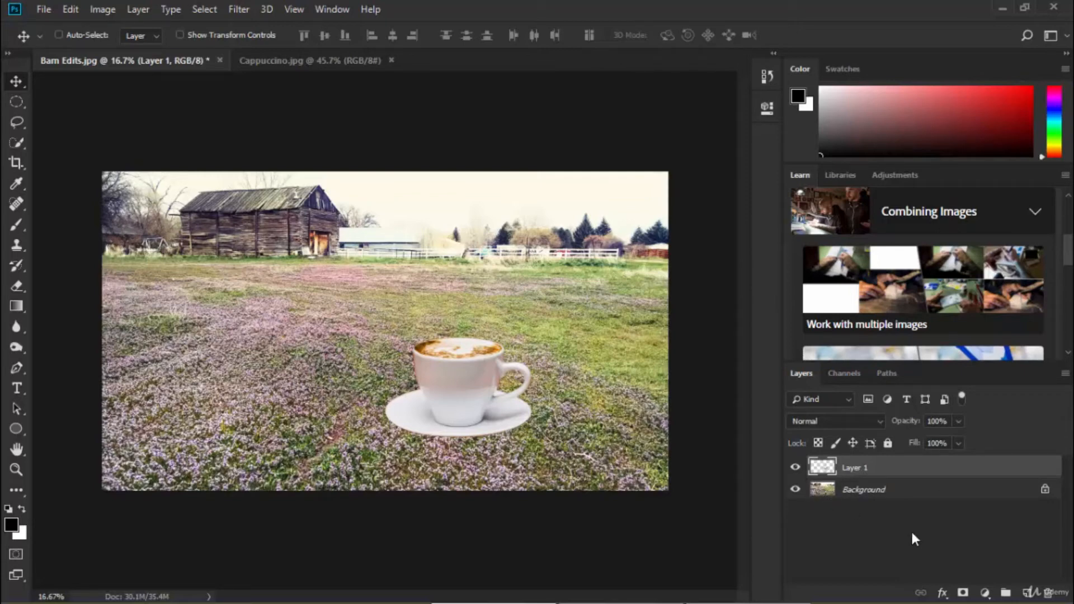
{"action": "right_click", "coordinate": [884, 529]}
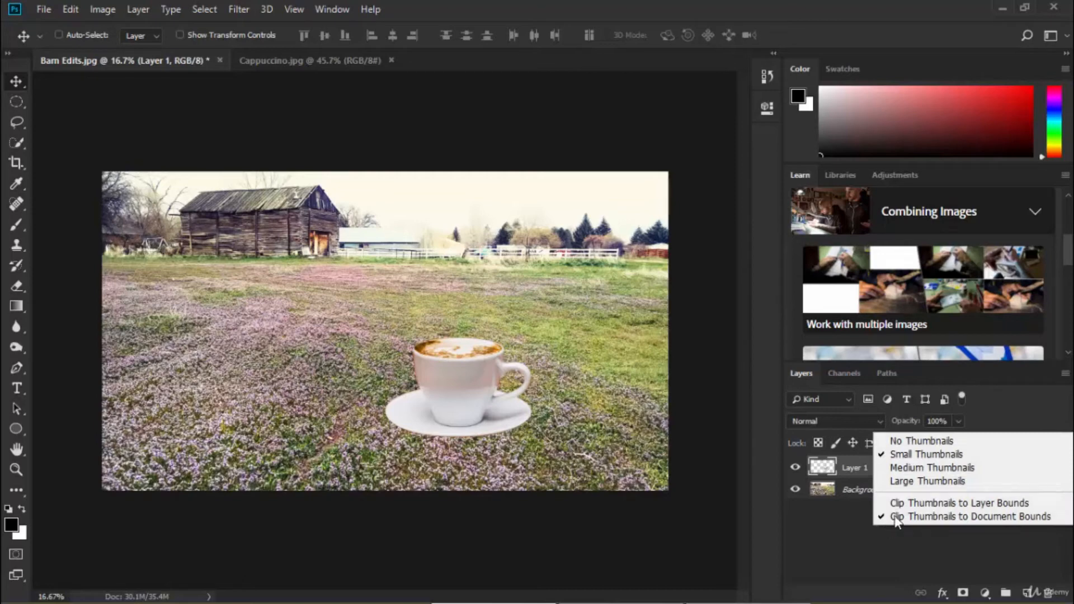
{"action": "left_click", "coordinate": [916, 482]}
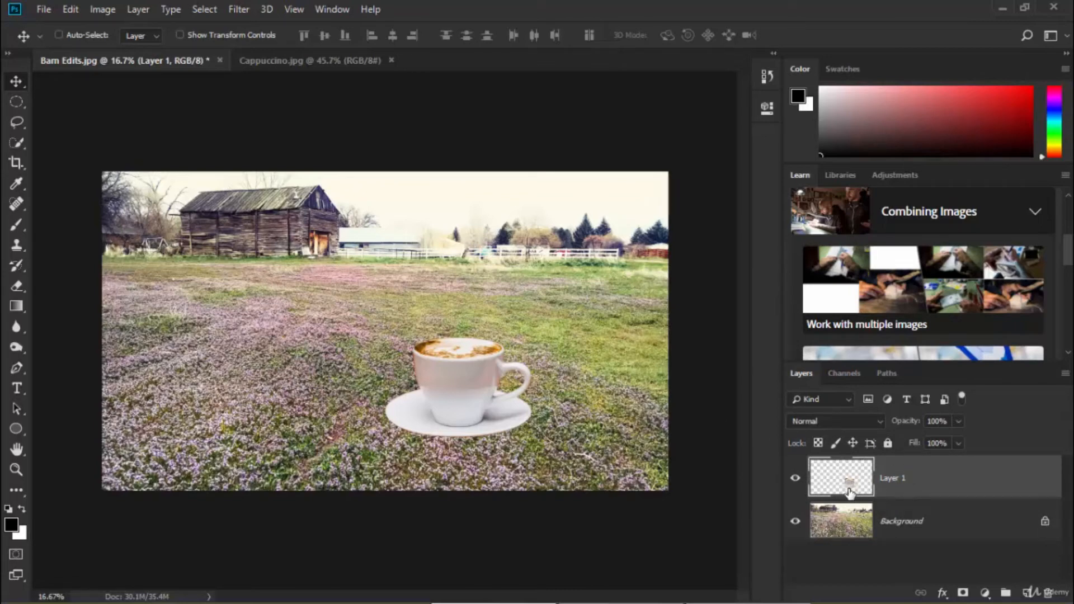
- Hide and reshow the Background layer and Layer 1 in turn to inspect what each contains
{"action": "left_click", "coordinate": [795, 522]}
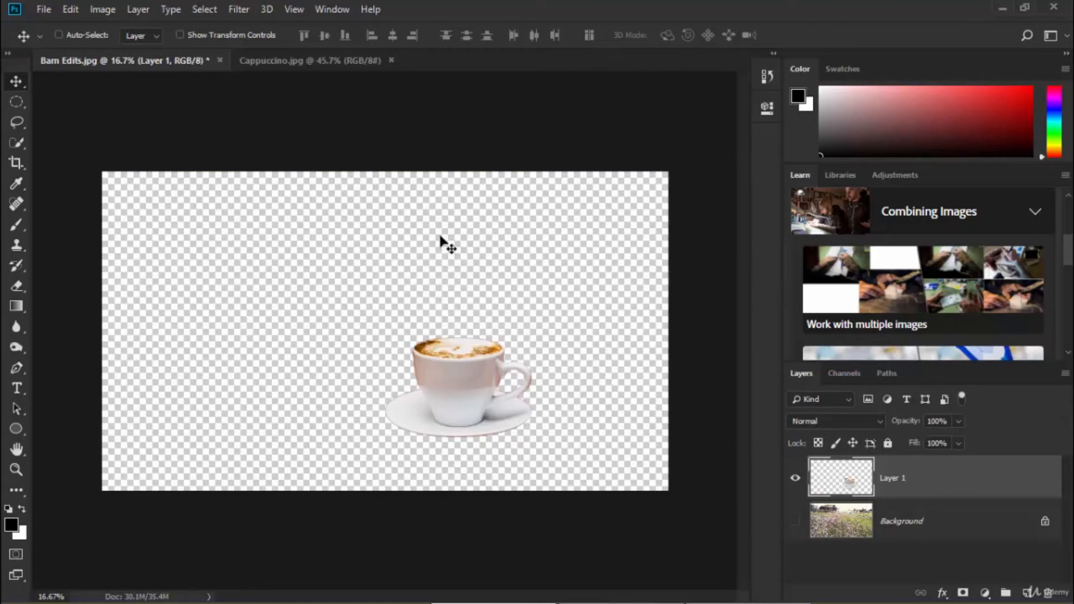
{"action": "left_click", "coordinate": [796, 521]}
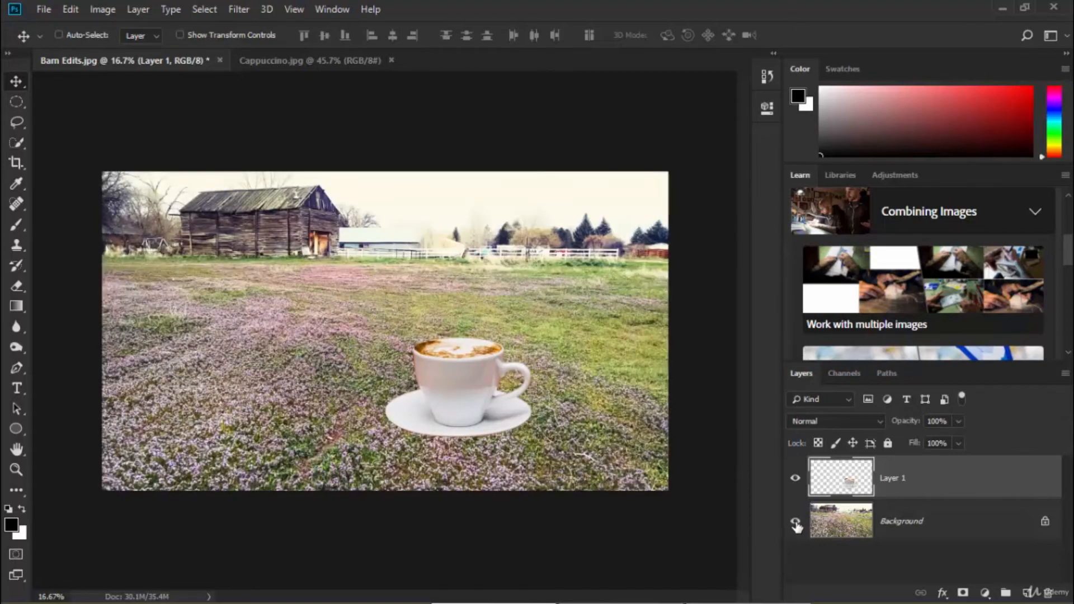
{"action": "left_click", "coordinate": [796, 480]}
{"action": "left_click", "coordinate": [796, 480]}
- Make the Background layer active and set the Brush tool to 30% opacity
{"action": "left_click", "coordinate": [916, 532]}
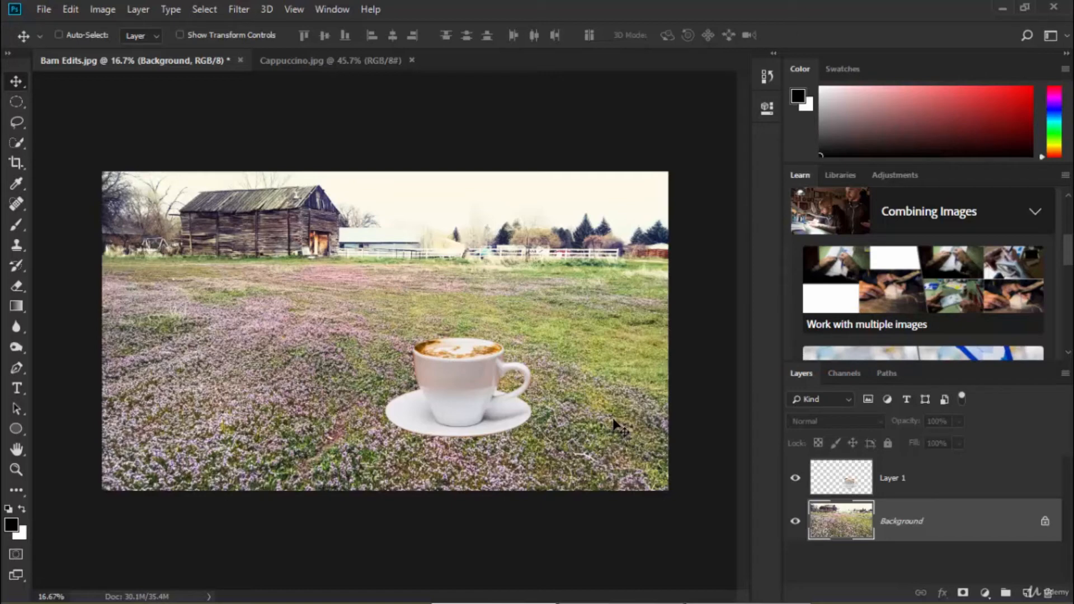
{"action": "key", "text": "b"}
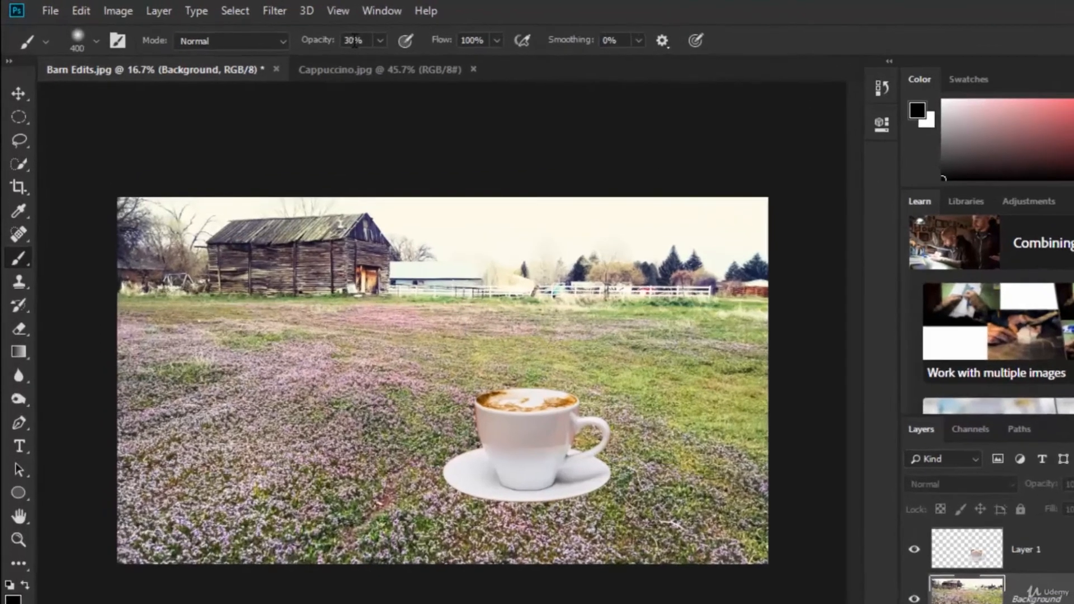
{"action": "left_click", "coordinate": [380, 40]}
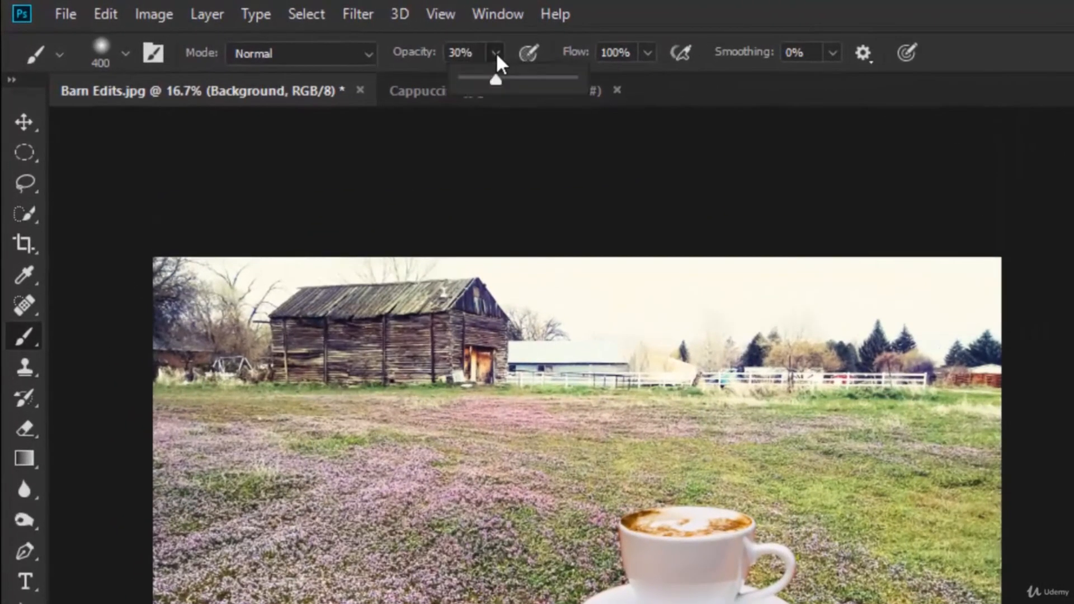
{"action": "left_click", "coordinate": [495, 52]}
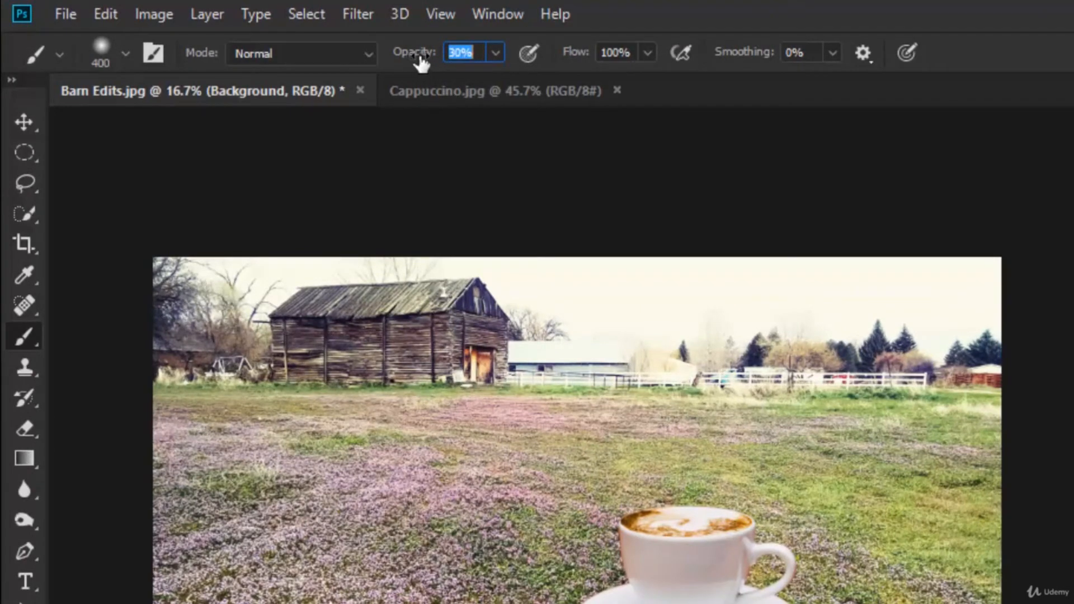
{"action": "mouse_move", "coordinate": [420, 56]}
{"action": "left_mouse_down"}
{"action": "mouse_move", "coordinate": [408, 67]}
{"action": "mouse_move", "coordinate": [427, 69]}
{"action": "left_mouse_up"}
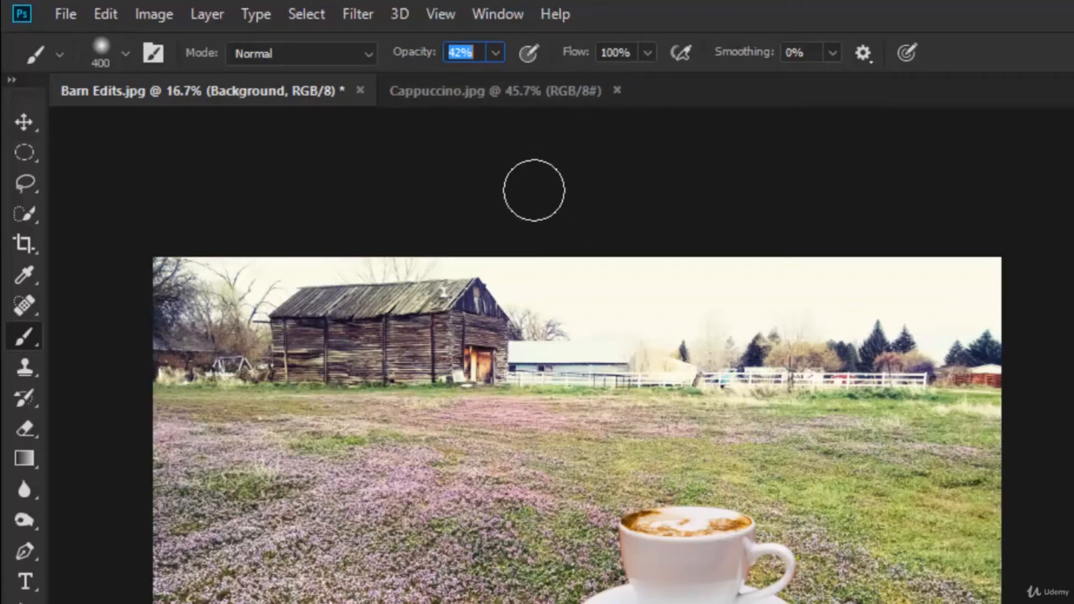
{"action": "type", "text": "30"}
{"action": "key", "text": "Return"}
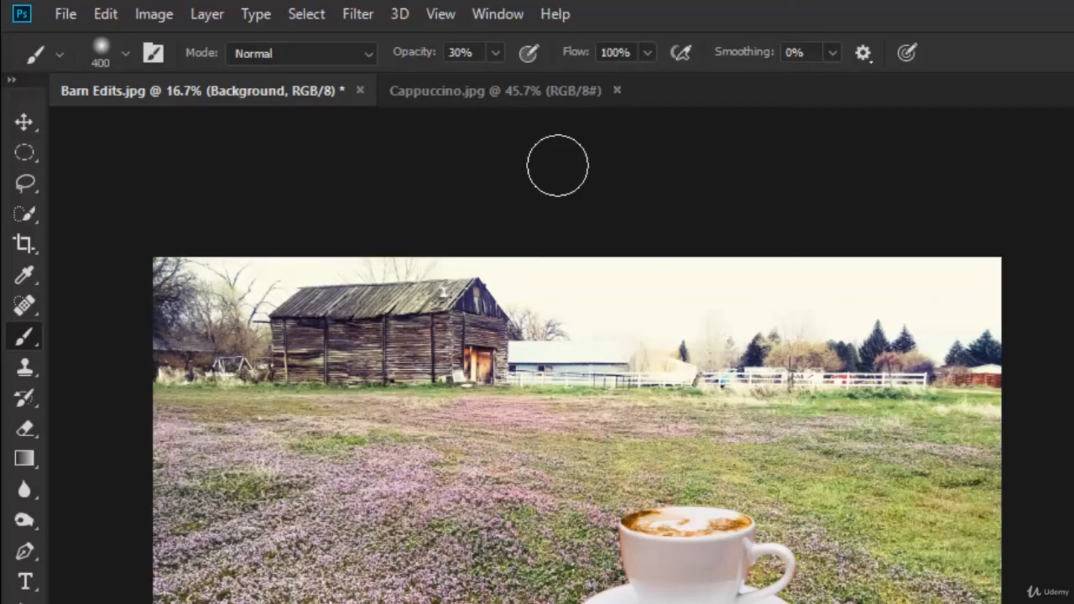
{"action": "key", "text": "4"}
{"action": "key", "text": "5"}
- Reduce the soft 0% hardness brush to 250 px and paint a black shadow beneath the saucer on the Background layer
{"action": "left_click", "coordinate": [126, 53]}
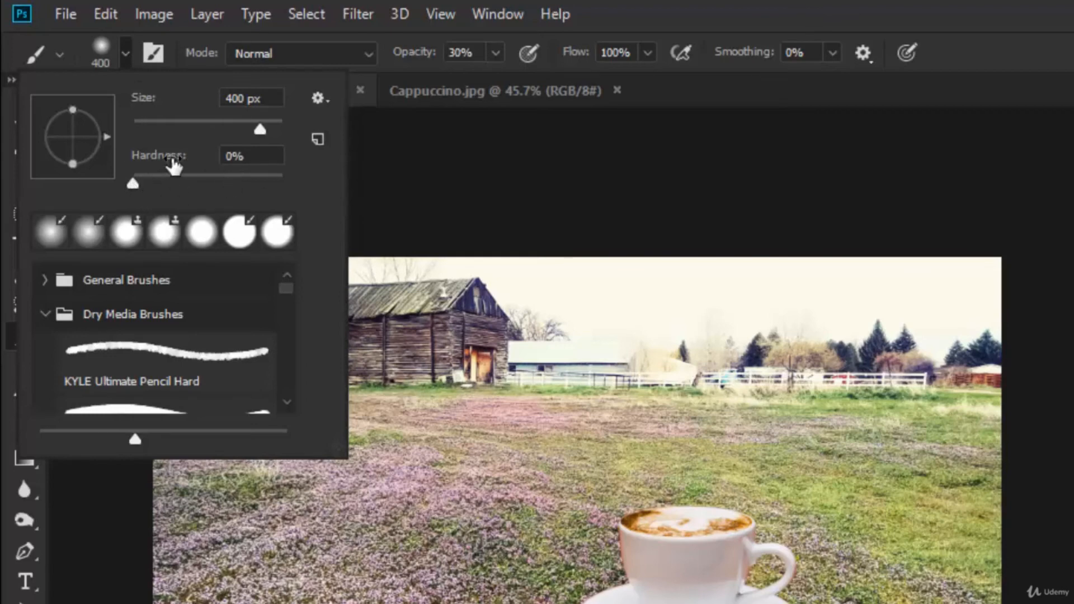
{"action": "left_click", "coordinate": [126, 56]}
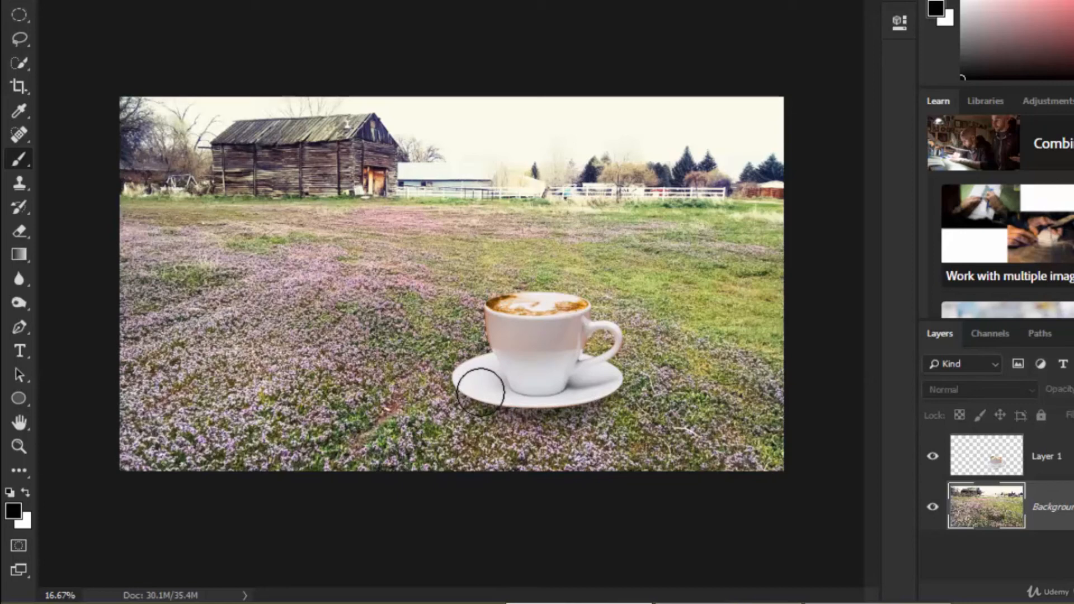
{"action": "key", "text": "bracketleft"}
{"action": "key", "text": "bracketleft"}
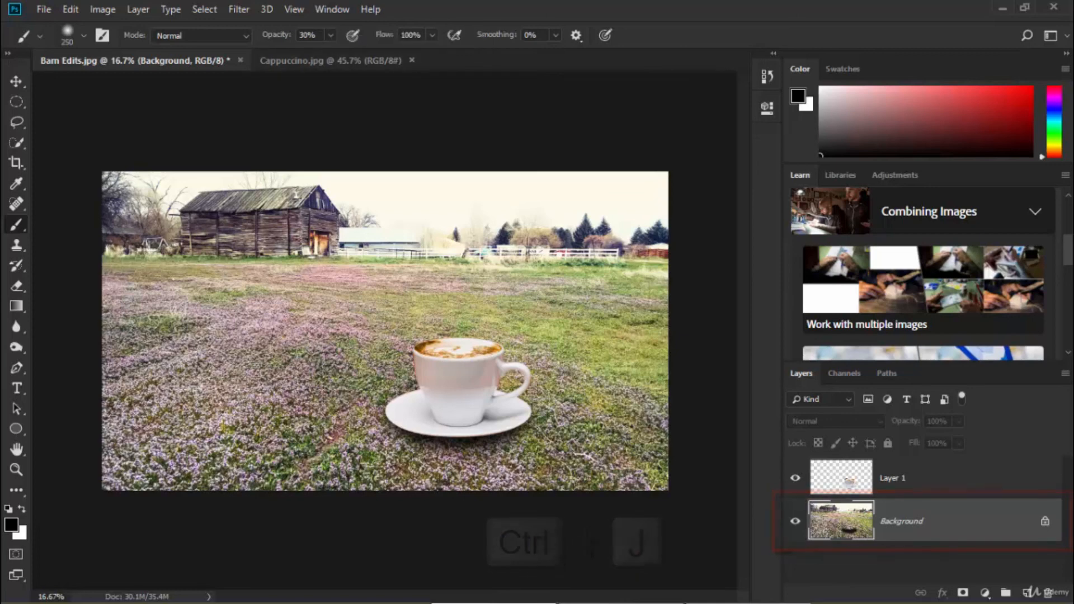
- Review the selected cup in Cappuccino.jpg with the Quick Selection and Move tools, and return to Barn Edits.jpg
{"action": "left_click", "coordinate": [302, 59]}
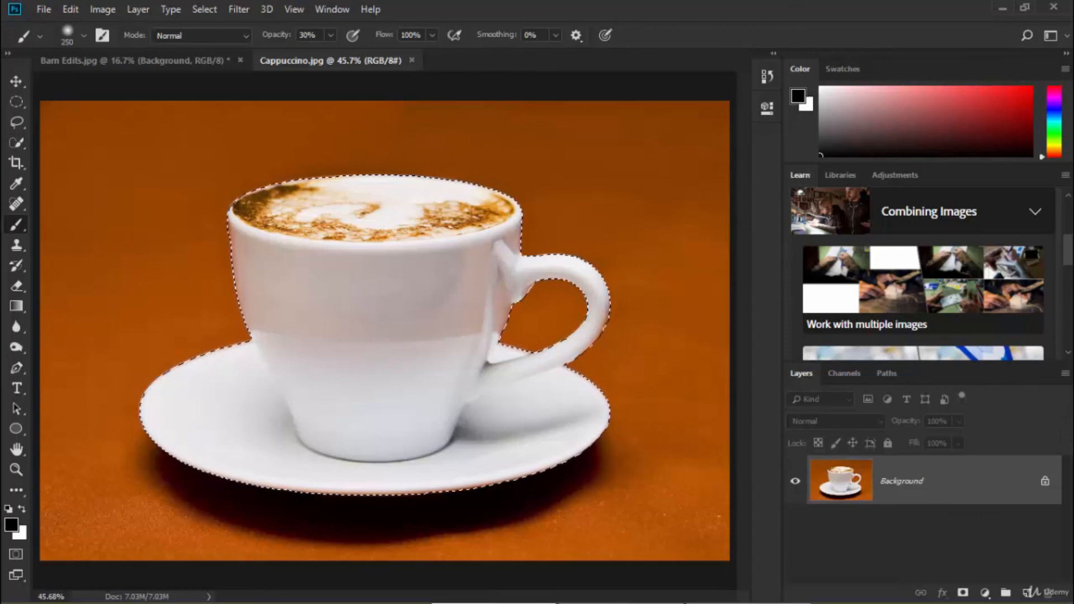
{"action": "key", "text": "w"}
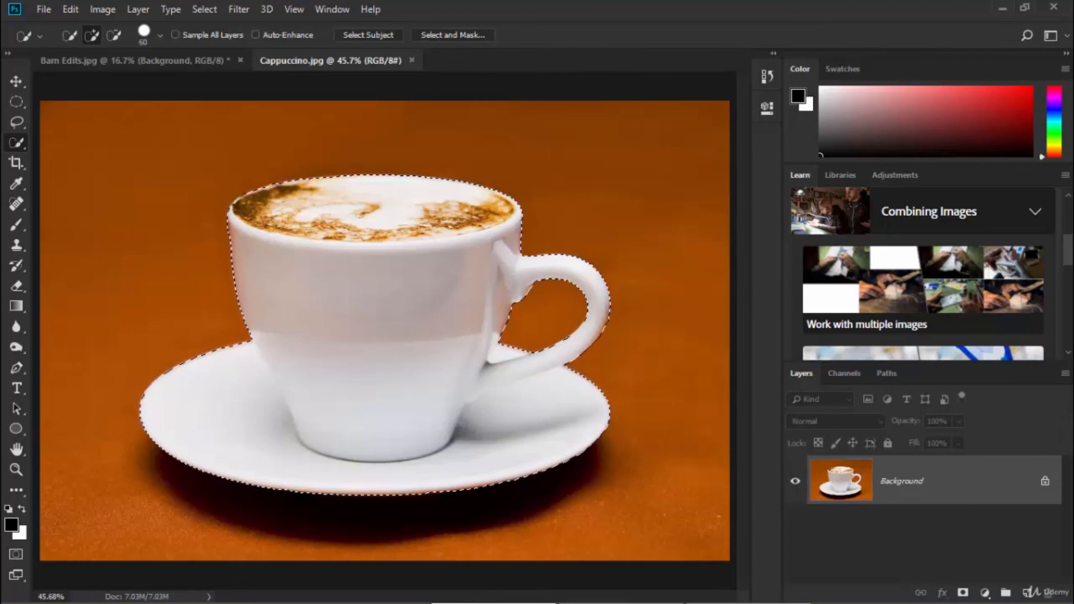
{"action": "key", "text": "v"}
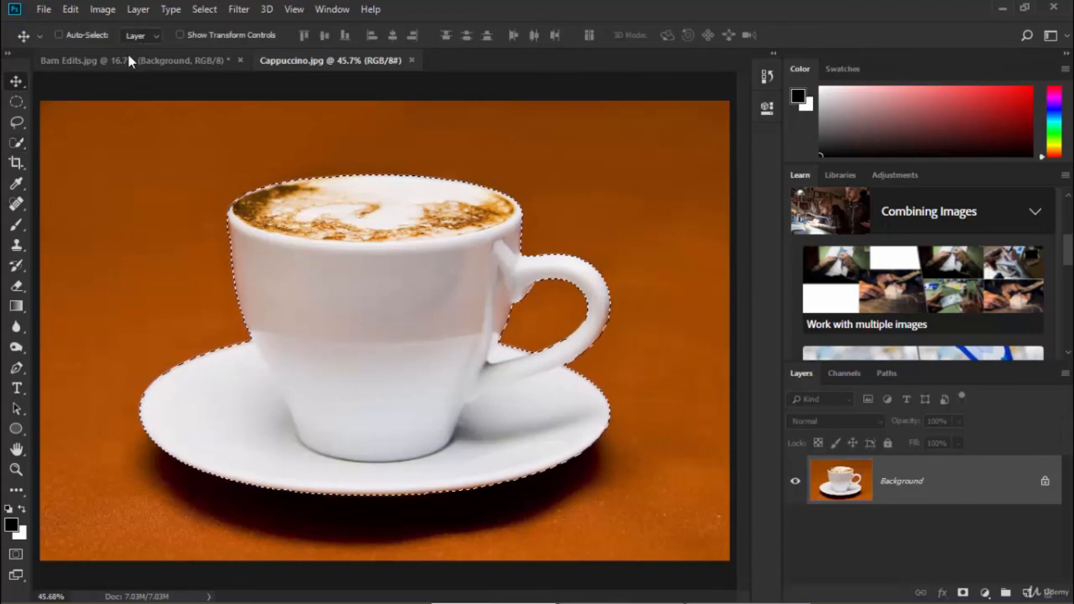
{"action": "left_click_drag", "start_coordinate": [126, 59], "coordinate": [193, 126]}
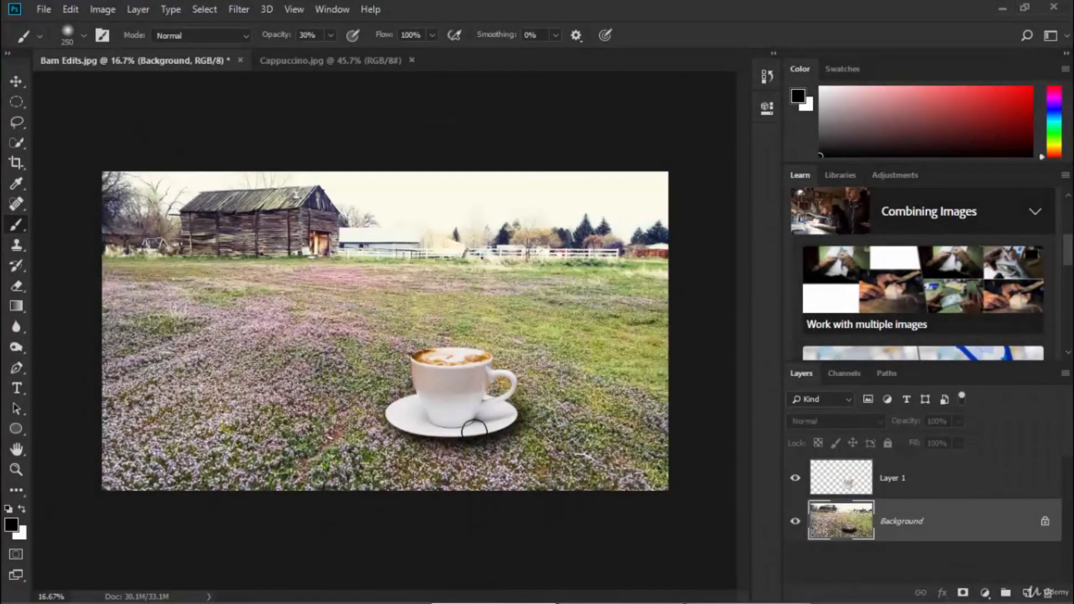
- Open the Save As dialog for a JPEG copy of Barn Edits and cancel it
{"action": "key", "text": "ctrl+alt+s"}
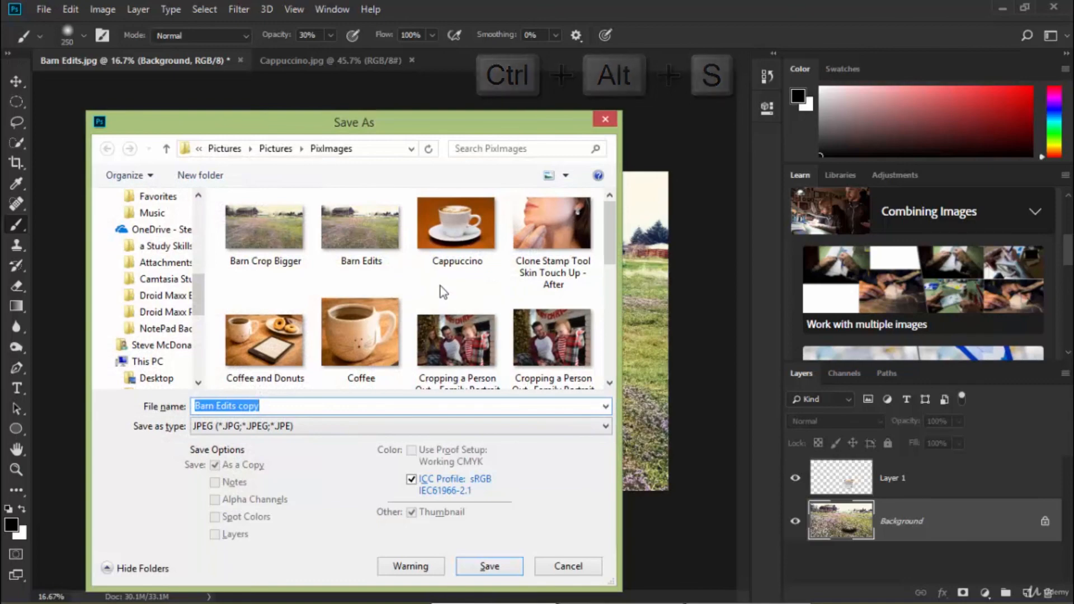
{"action": "left_click", "coordinate": [576, 568]}
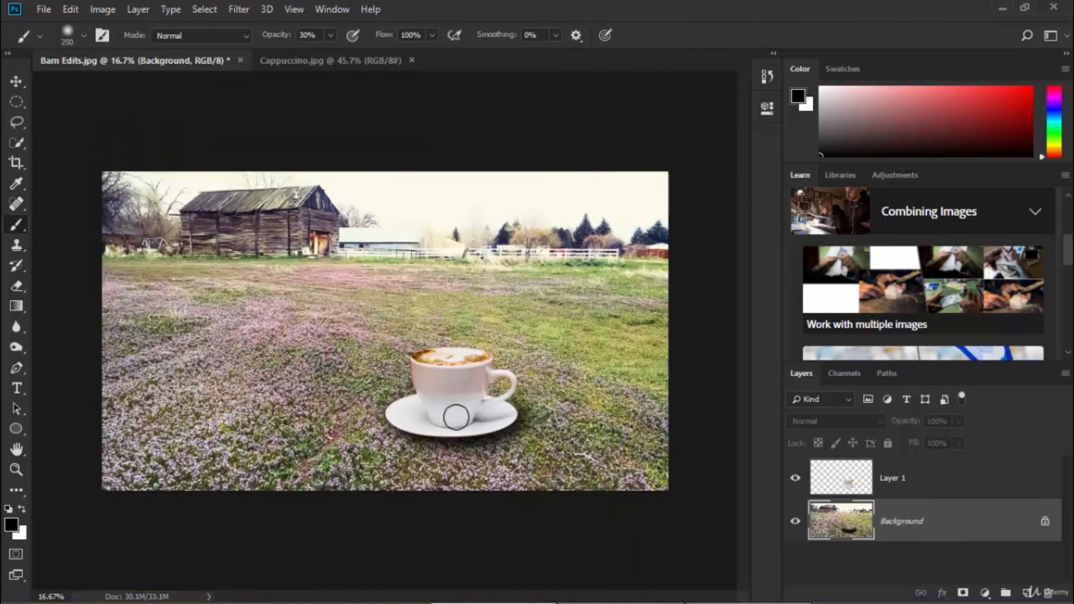